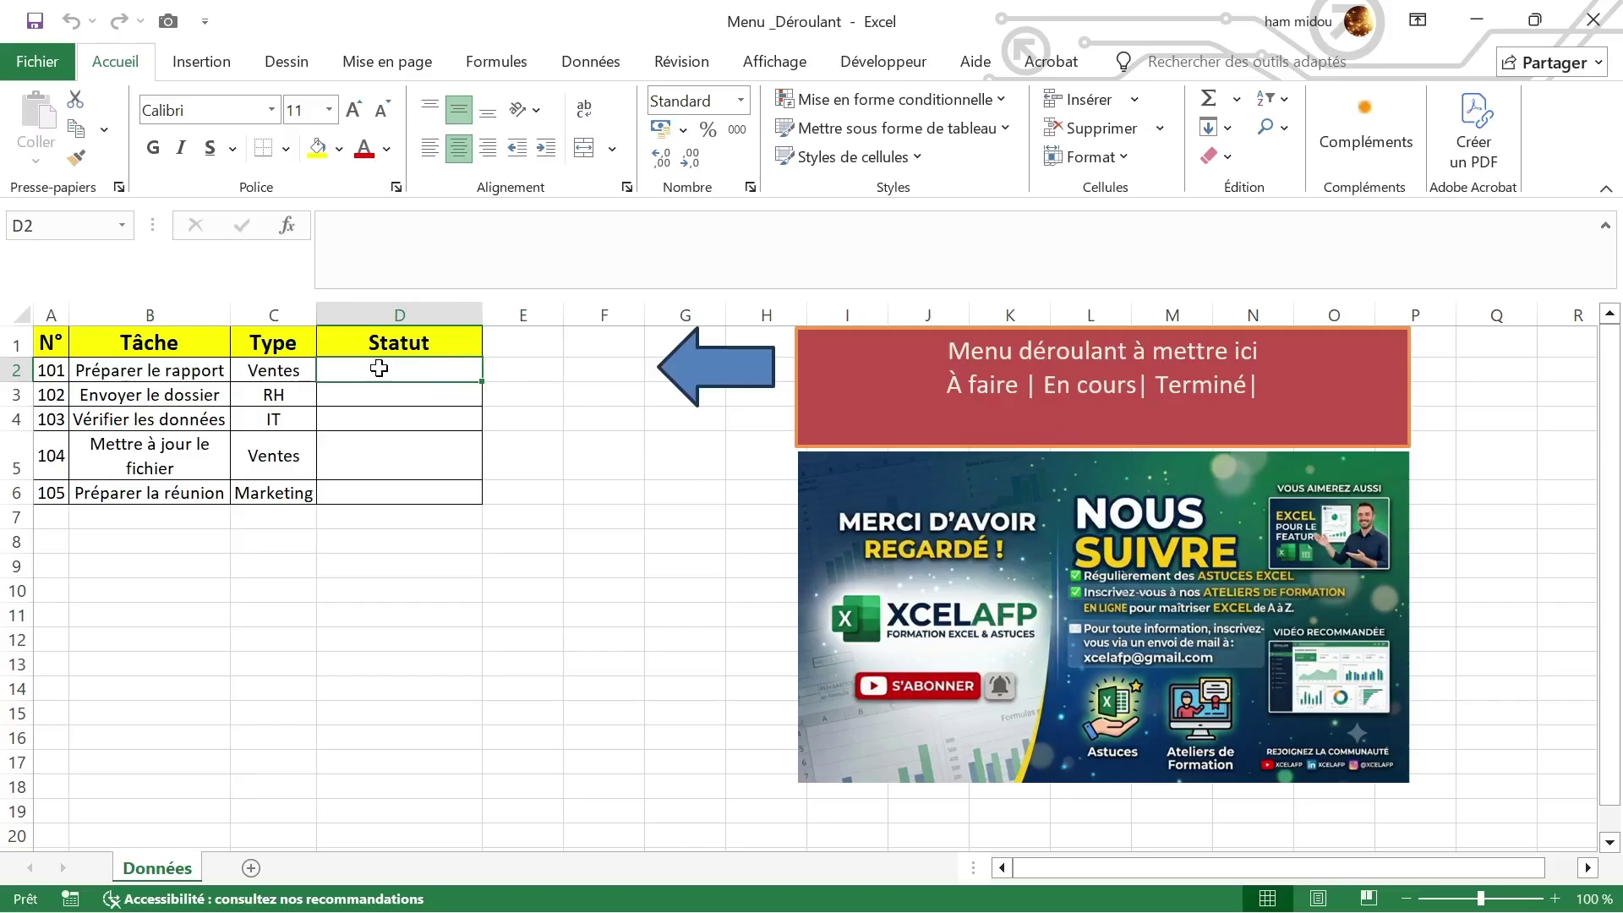
Open data validation for Statut cells D2:D6 and allow only values from a list (Liste)
drag(379, 369, 379, 493)
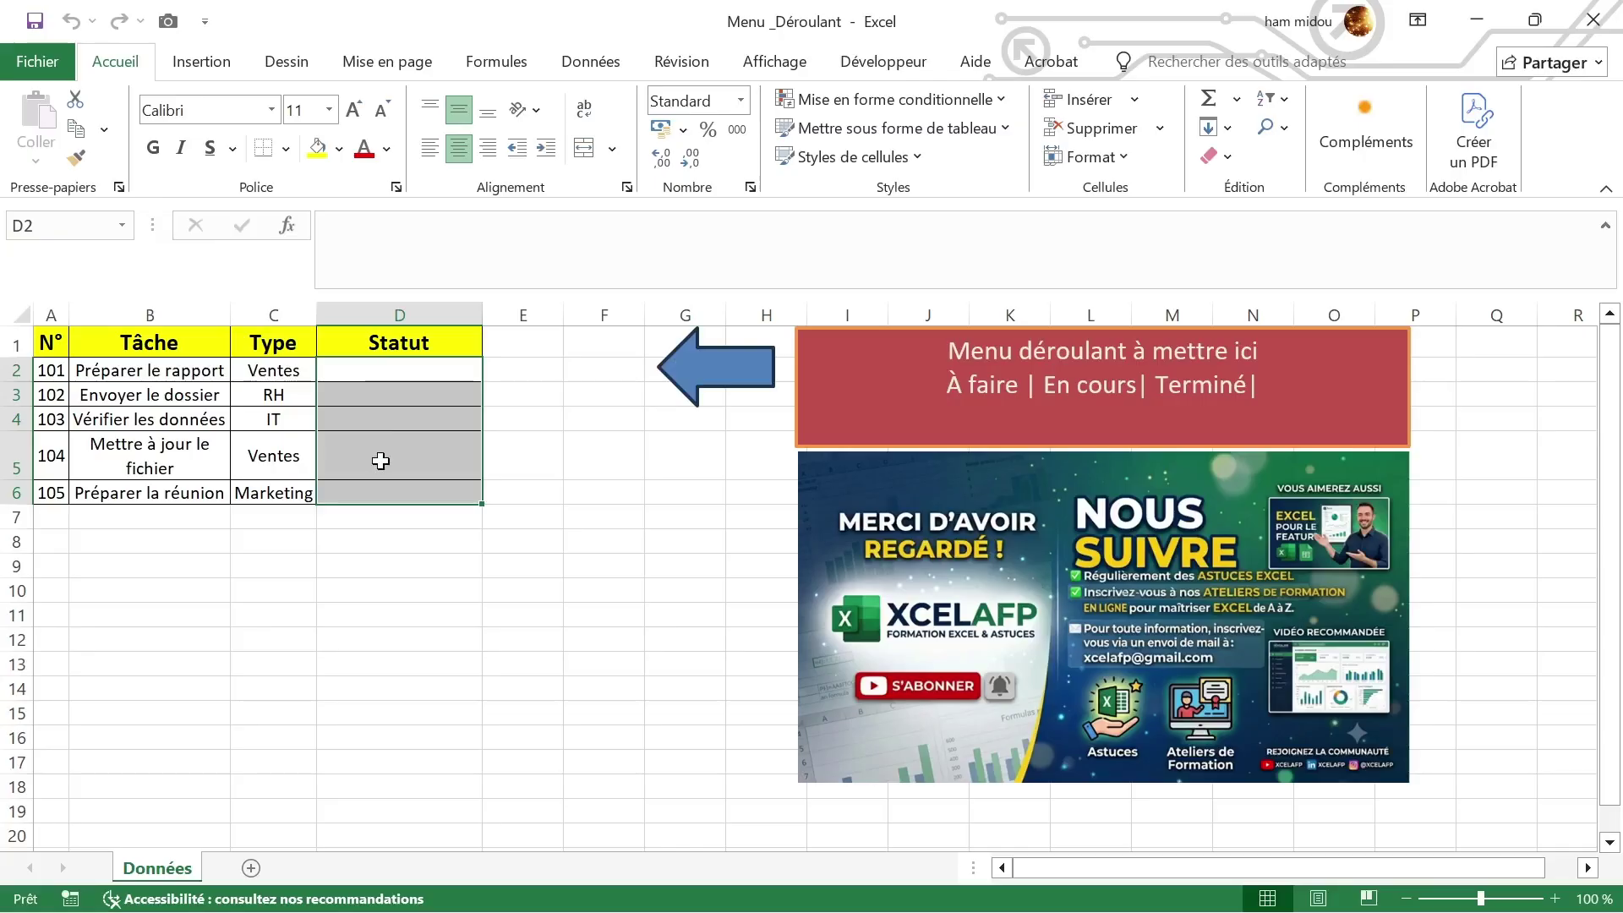
drag(385, 372, 376, 492)
click(591, 66)
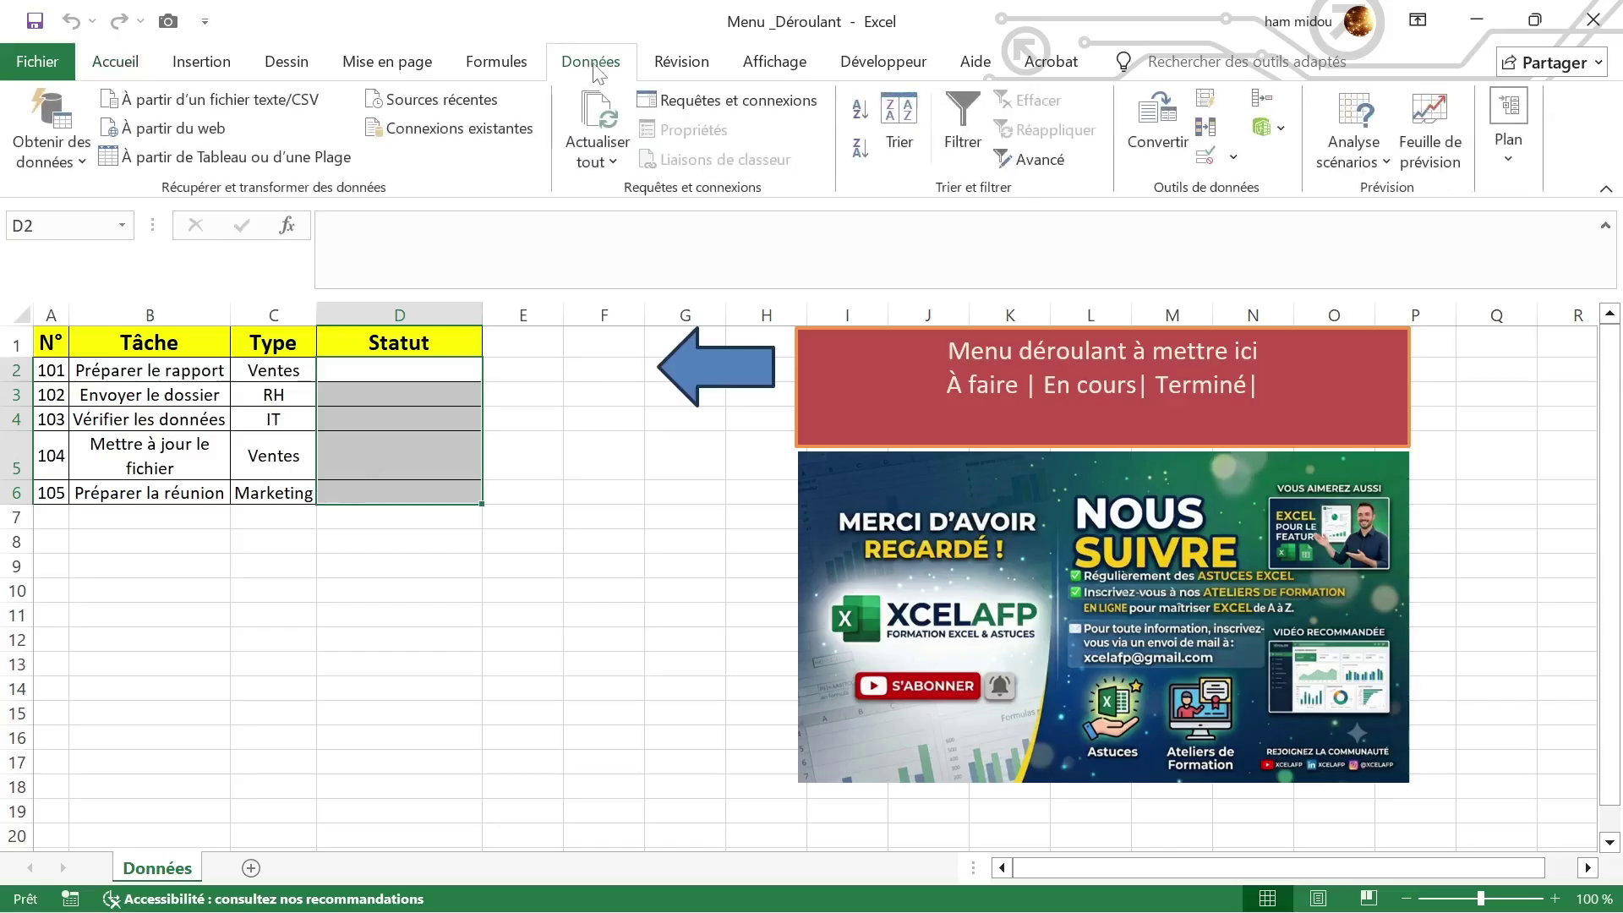
click(1207, 157)
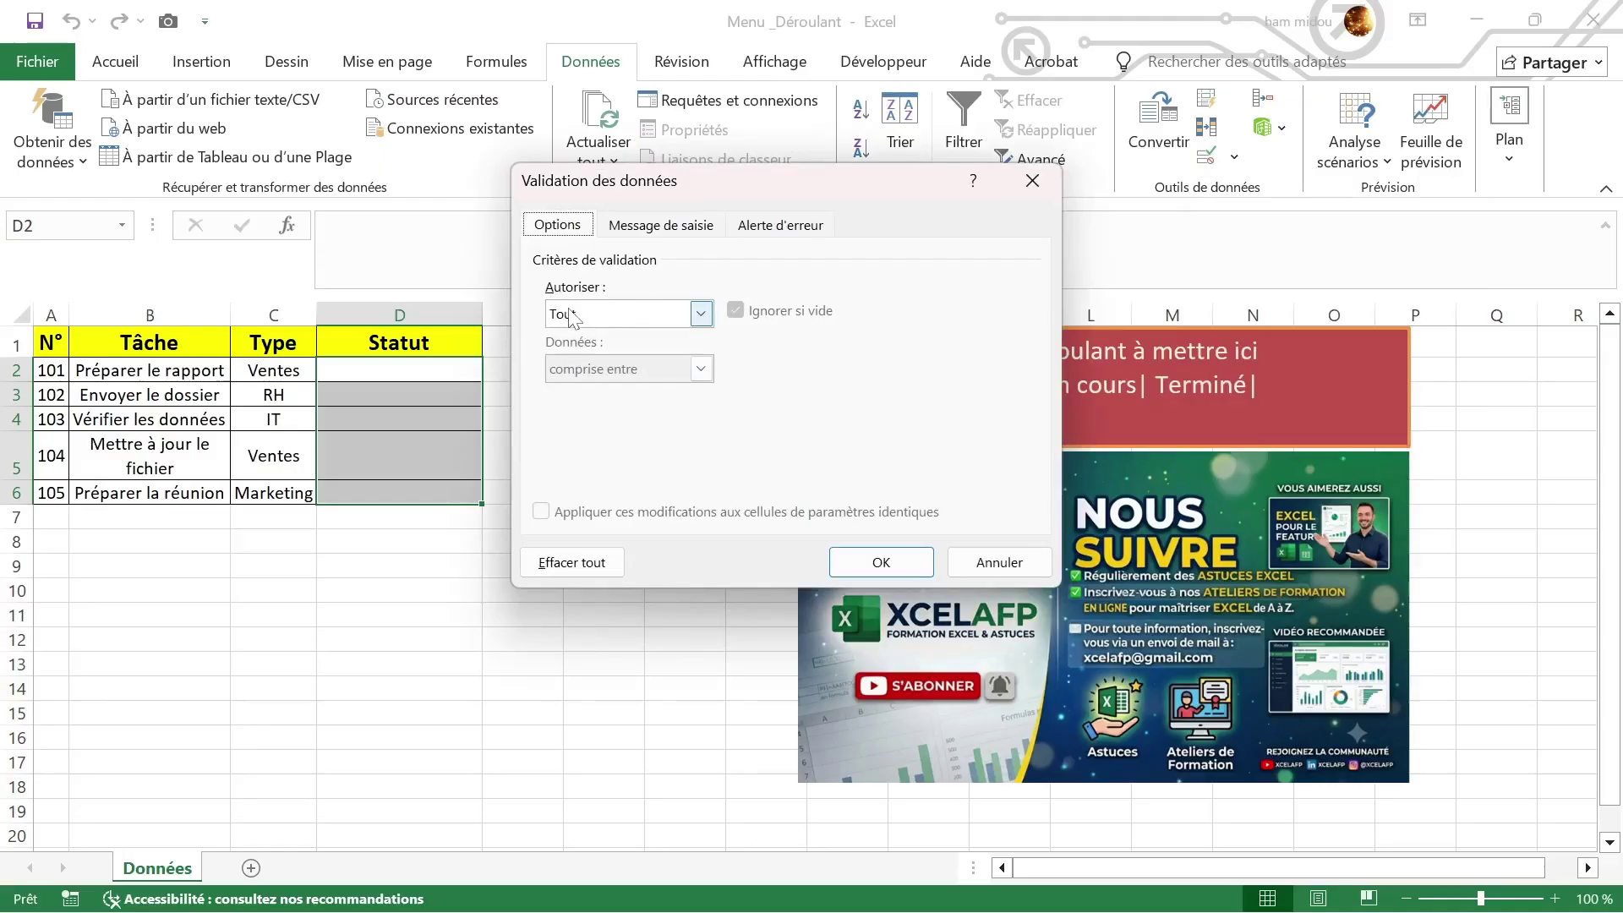
click(701, 319)
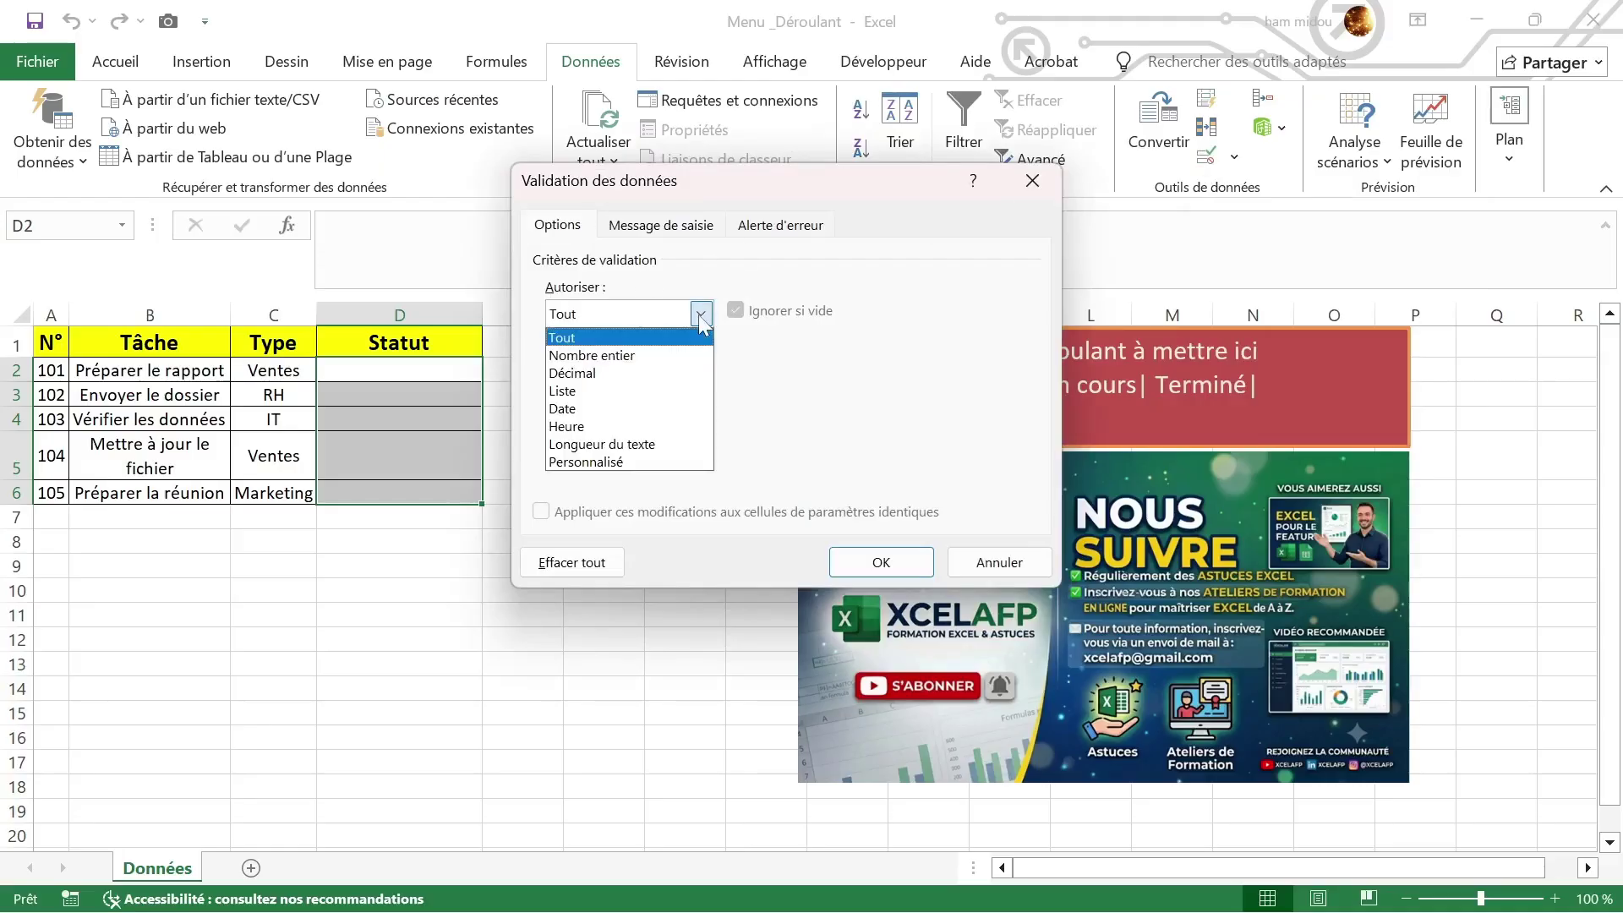
click(653, 398)
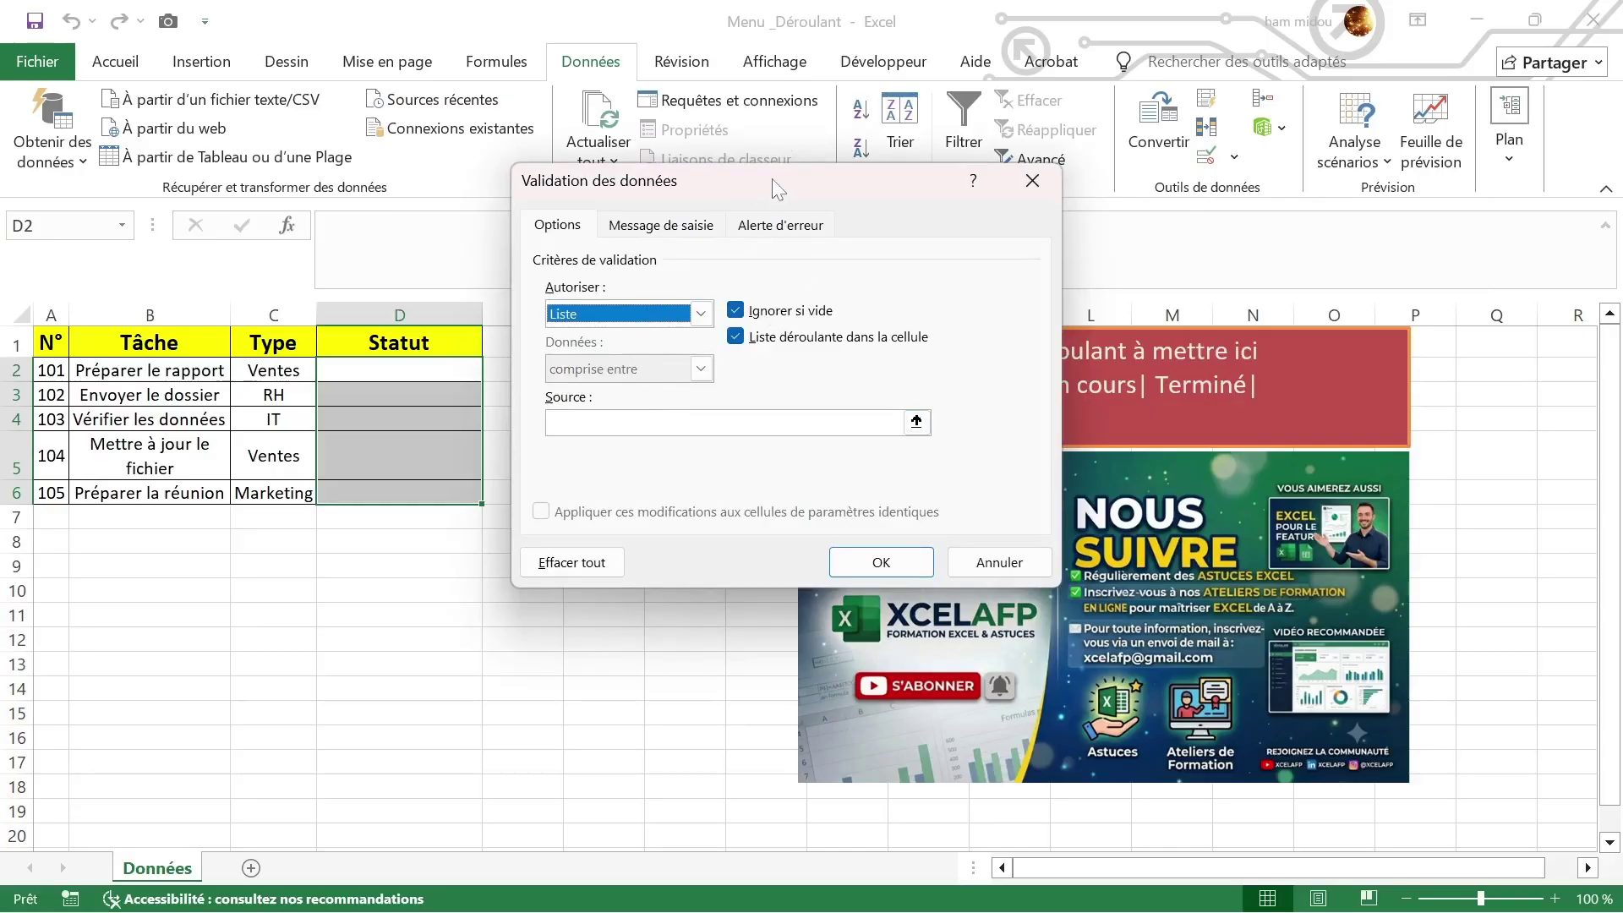
Set the validation list source to "à faire;en cours;terminé" and apply it to the Statut cells
drag(772, 179, 506, 263)
click(860, 388)
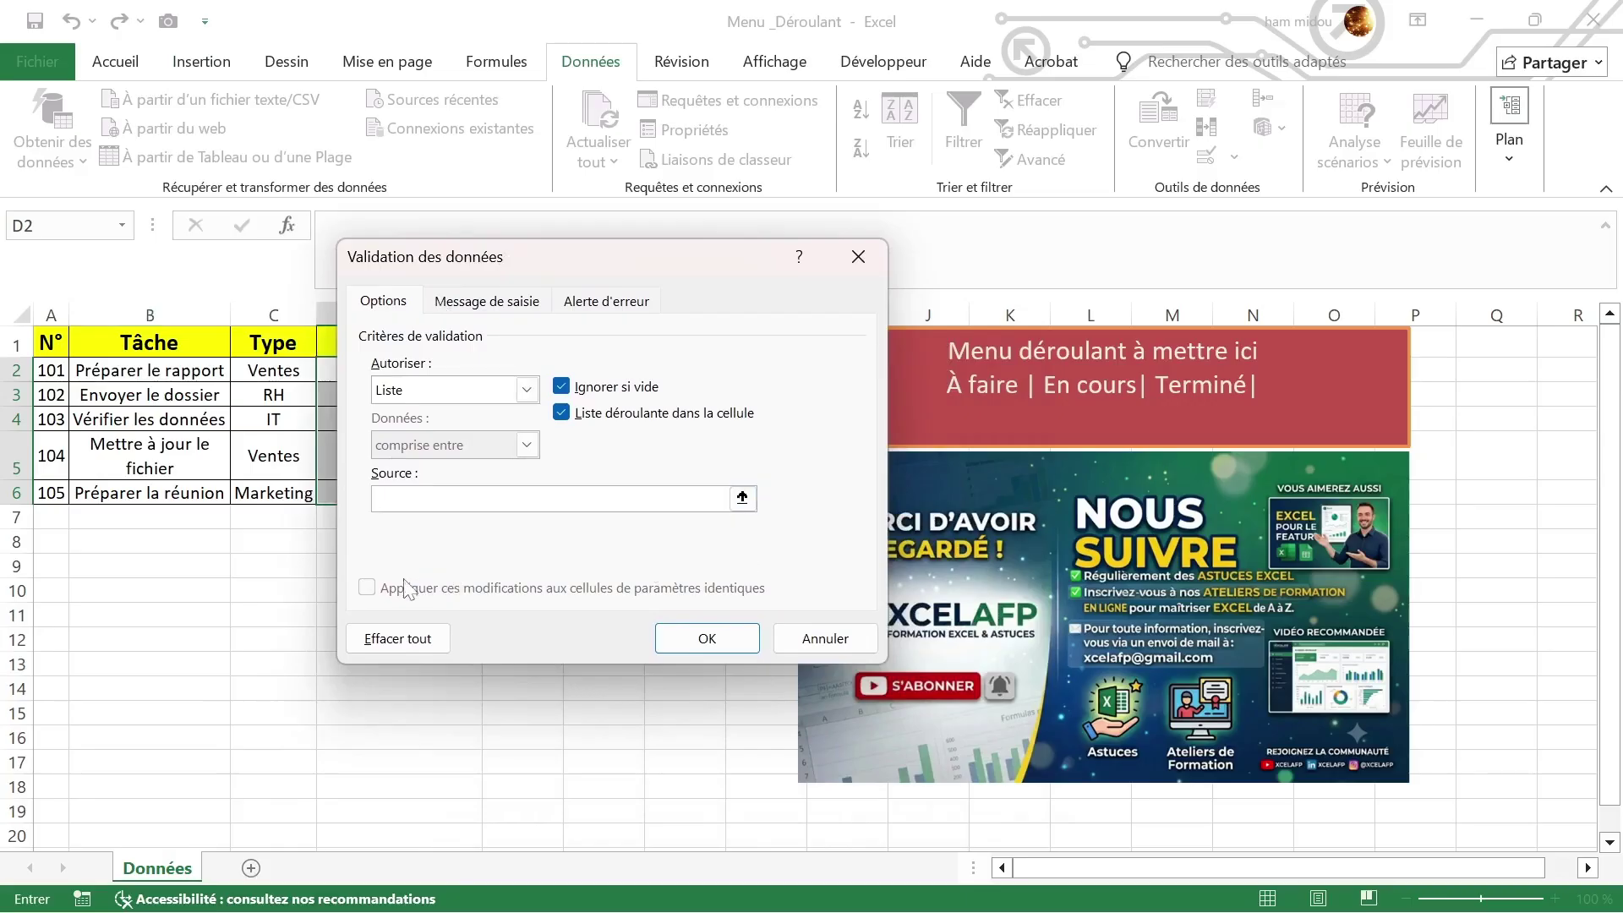
drag(626, 259, 638, 302)
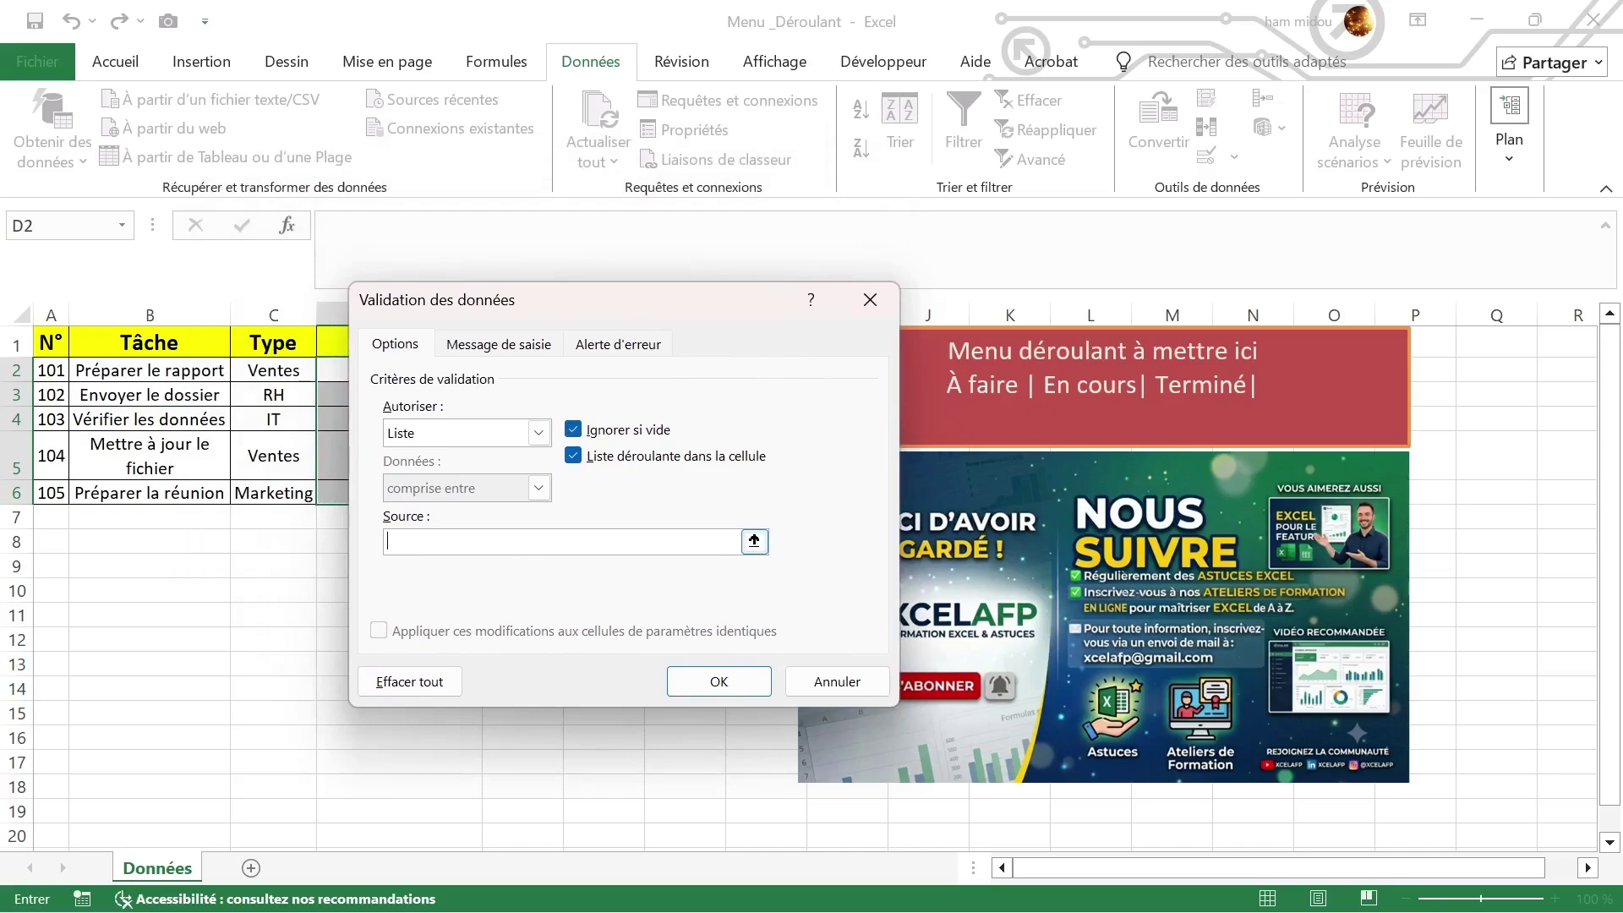
key(Caps_Lock)
key(Caps_Lock)
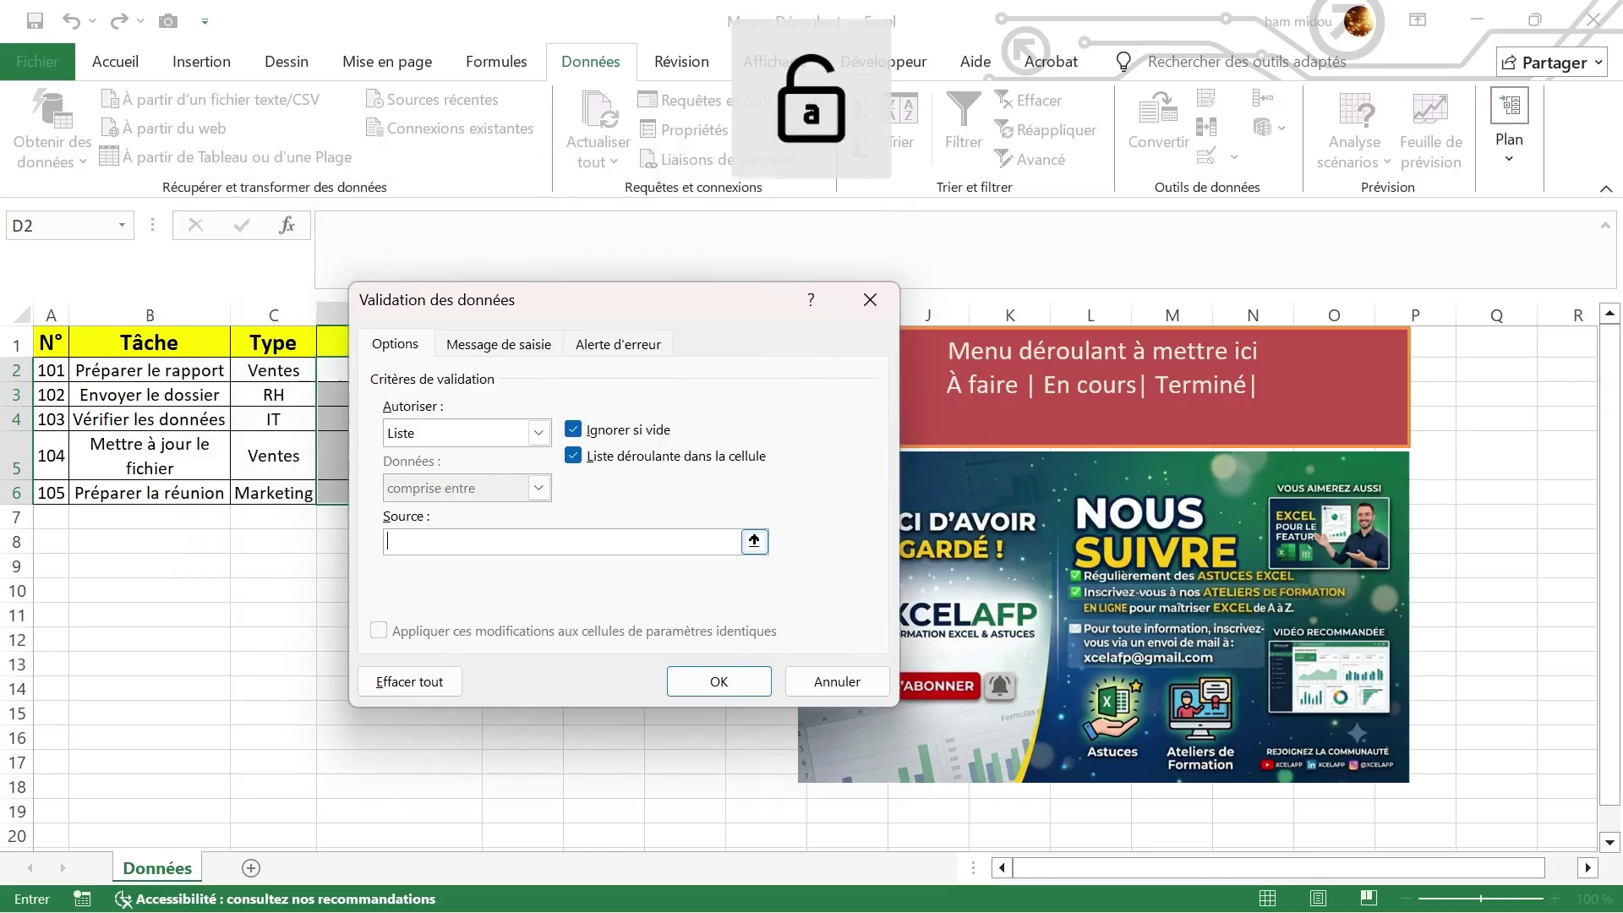
text(à faire;en cours;terminé)
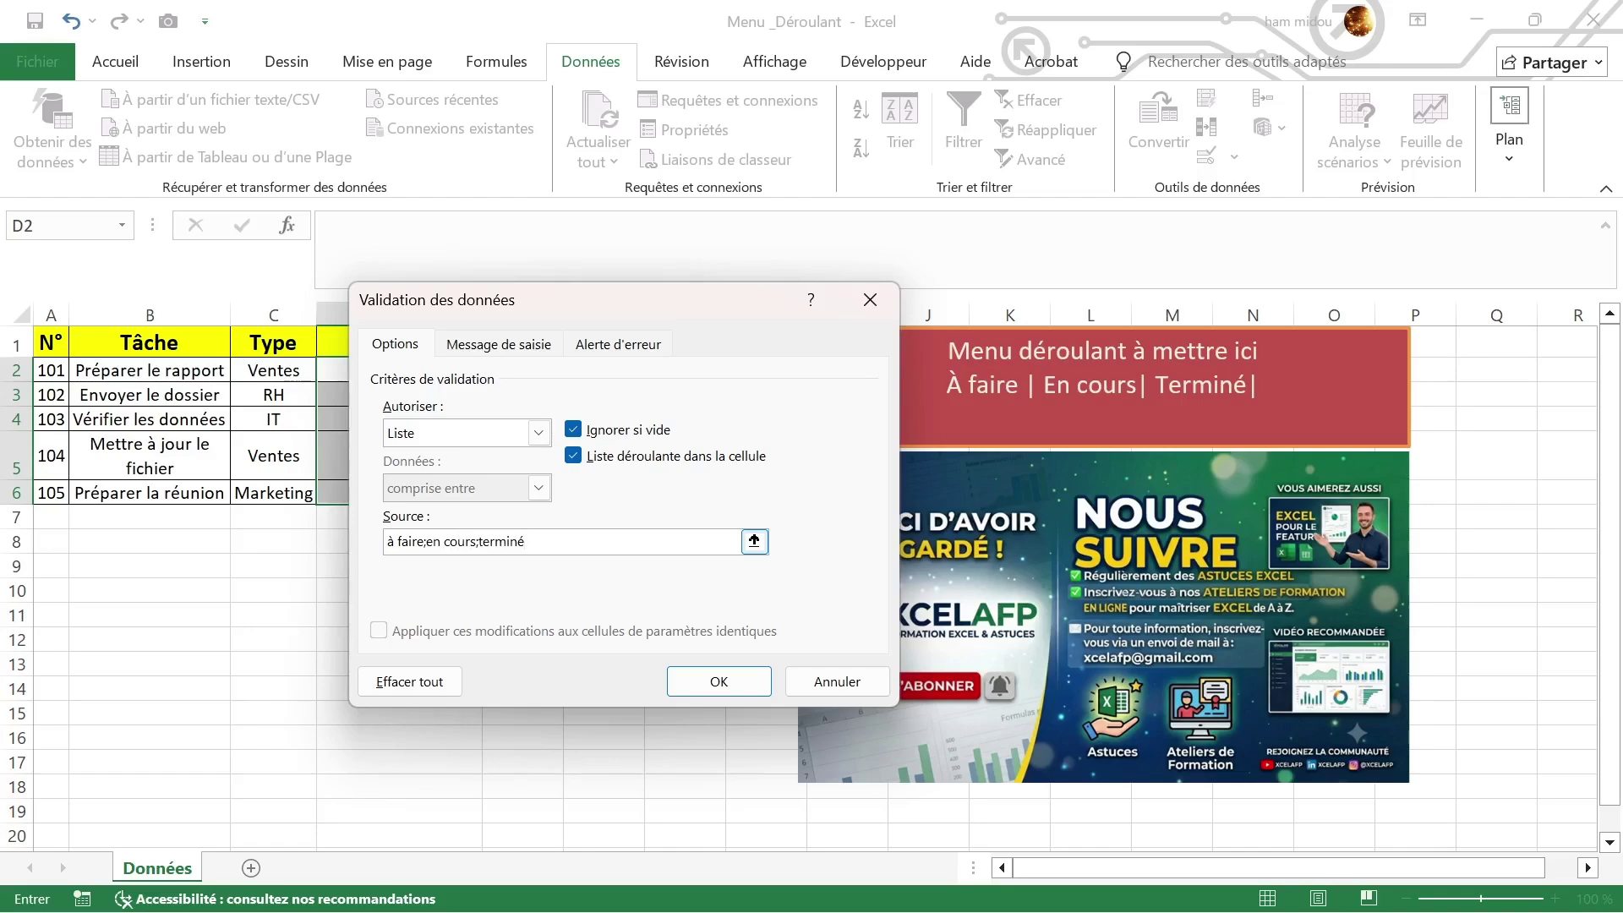
click(747, 687)
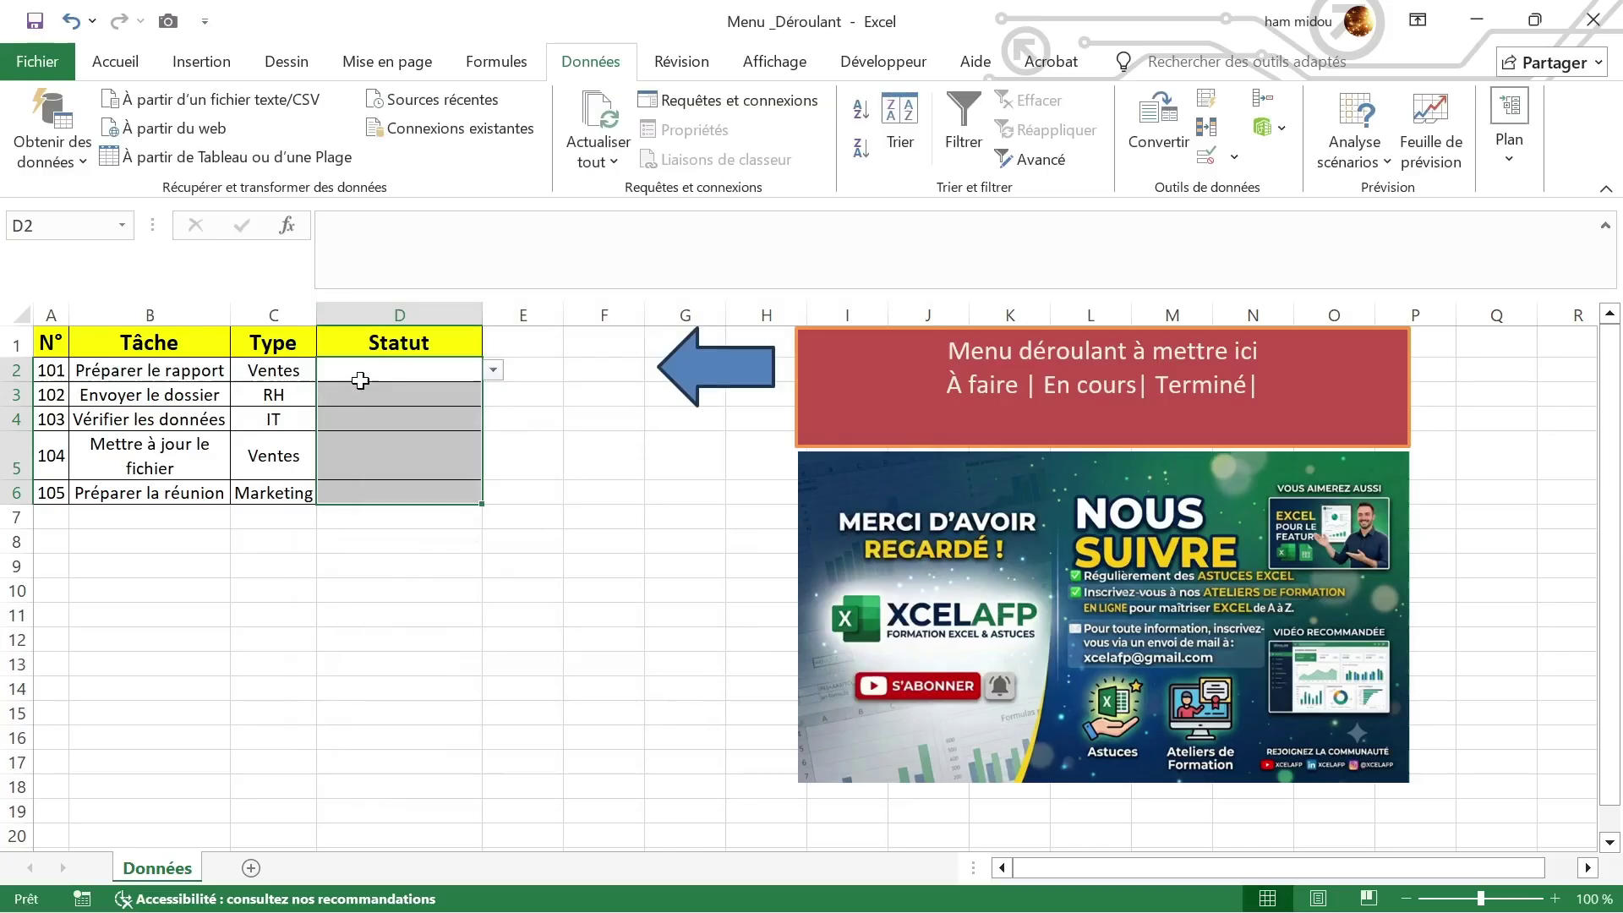
Choose "à faire" as the status of task 101 and "en cours" for task 102 from their dropdown lists
click(492, 369)
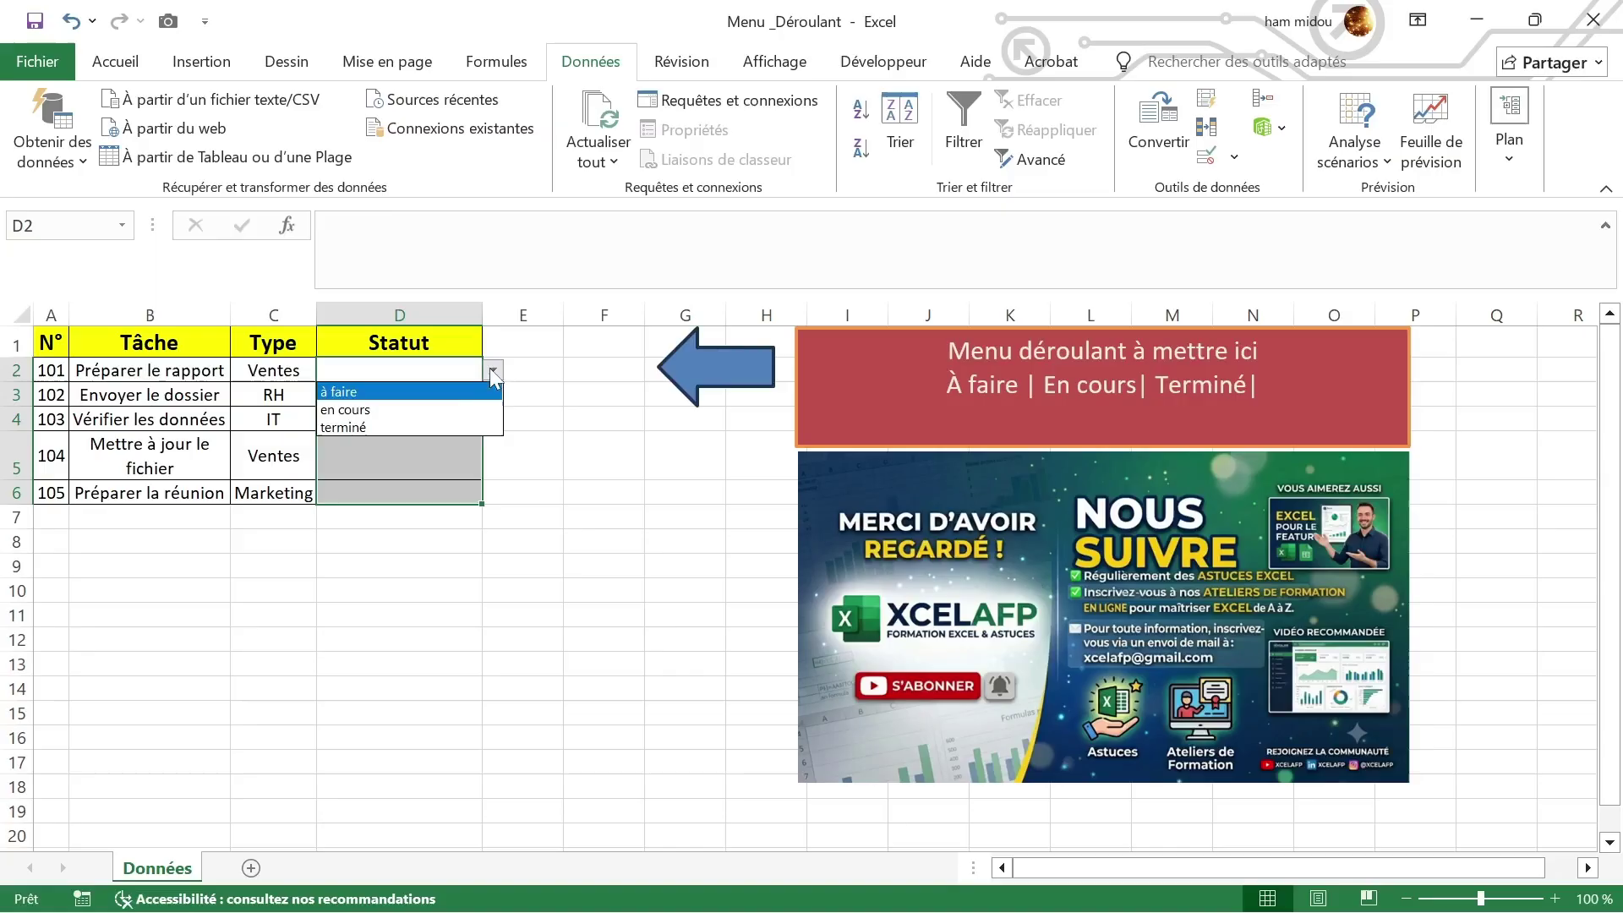
click(430, 392)
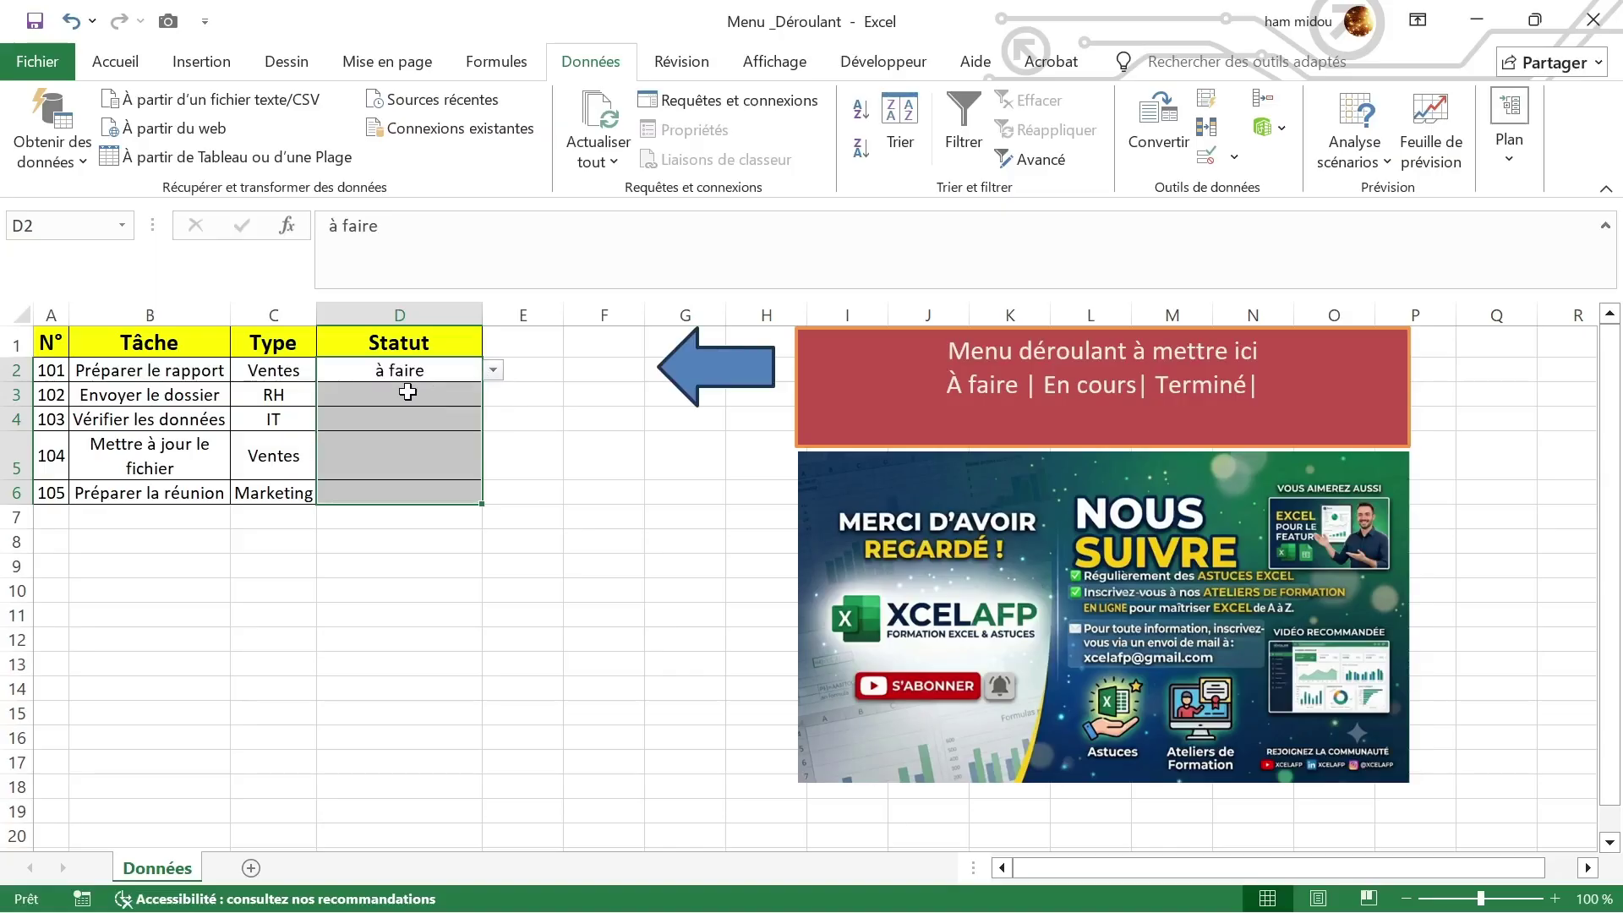
click(407, 394)
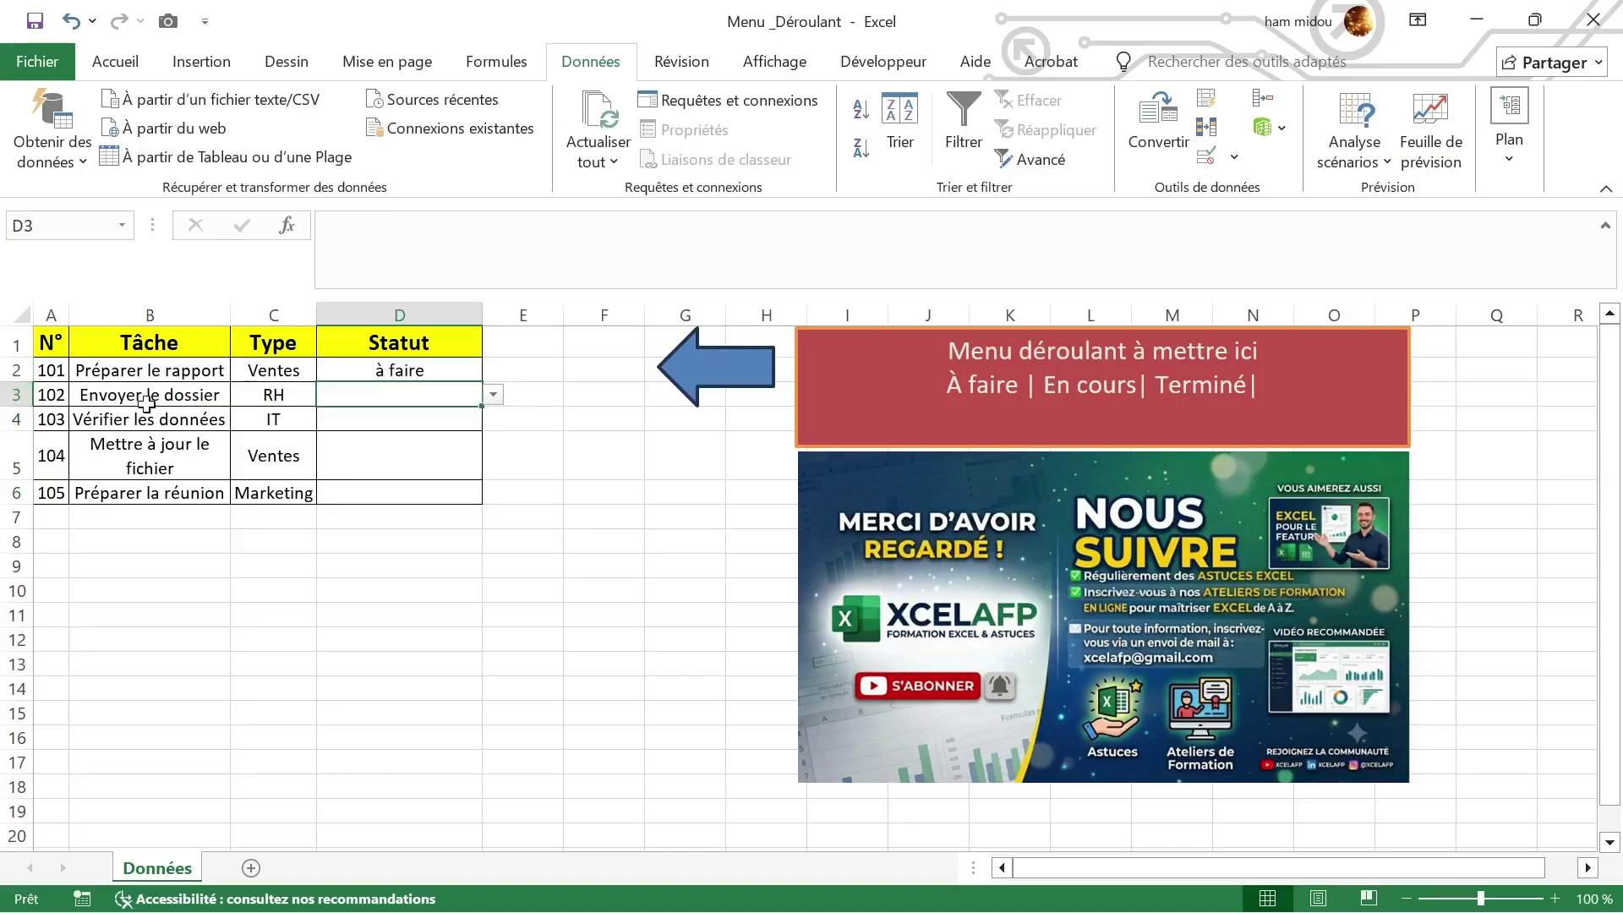
click(492, 395)
click(382, 432)
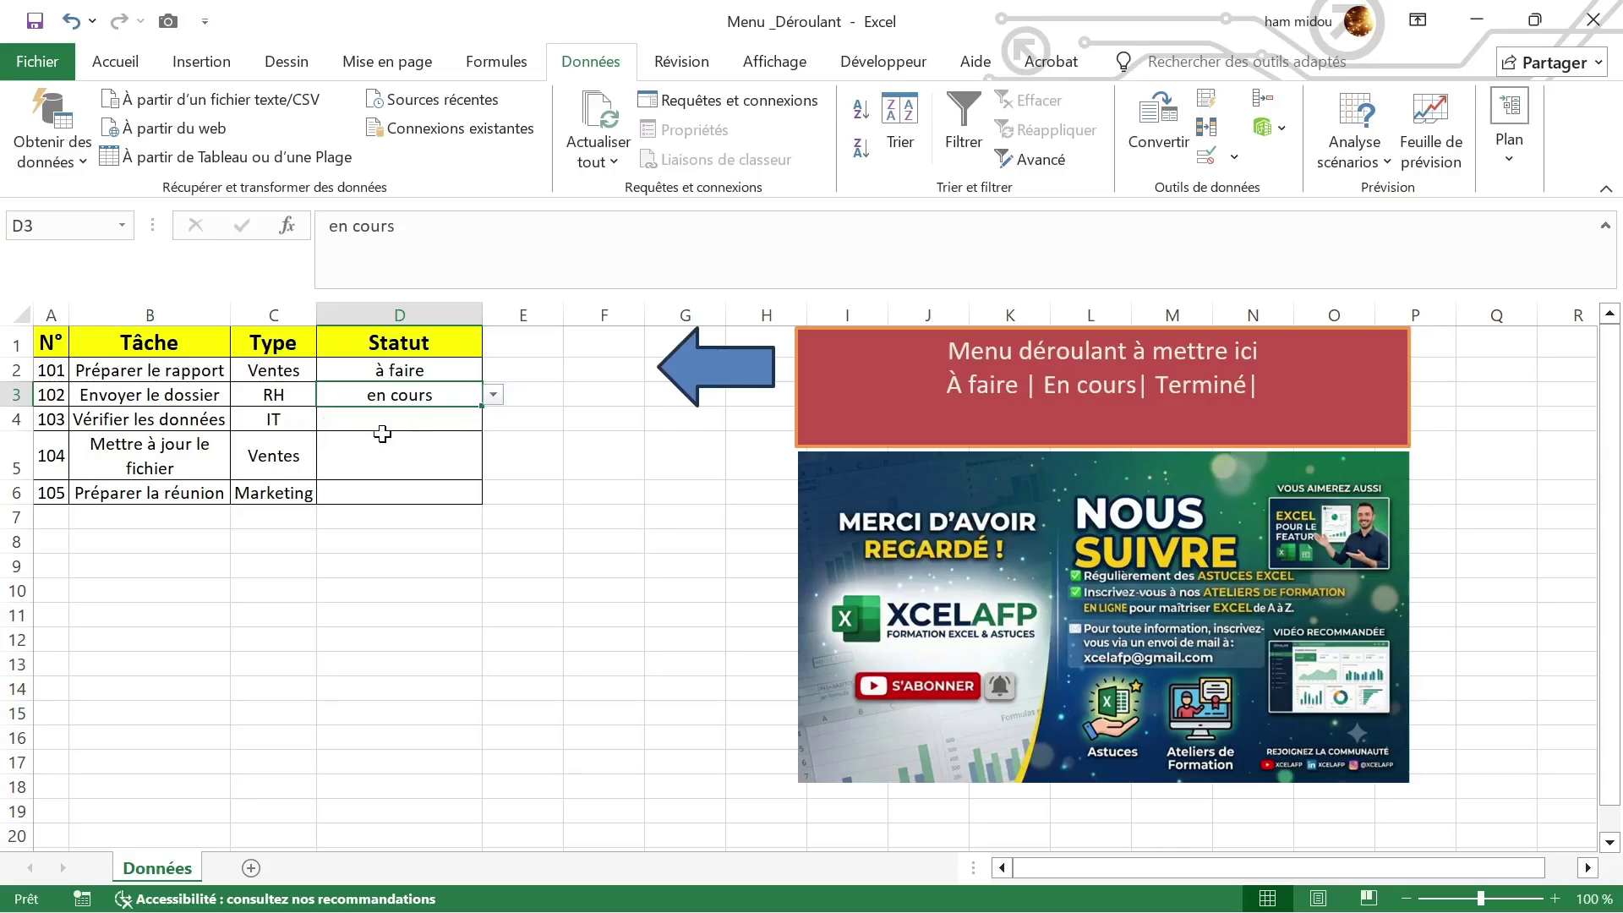
Choose "terminé" from the dropdown in D4 and fill it down through D6
click(440, 421)
click(493, 419)
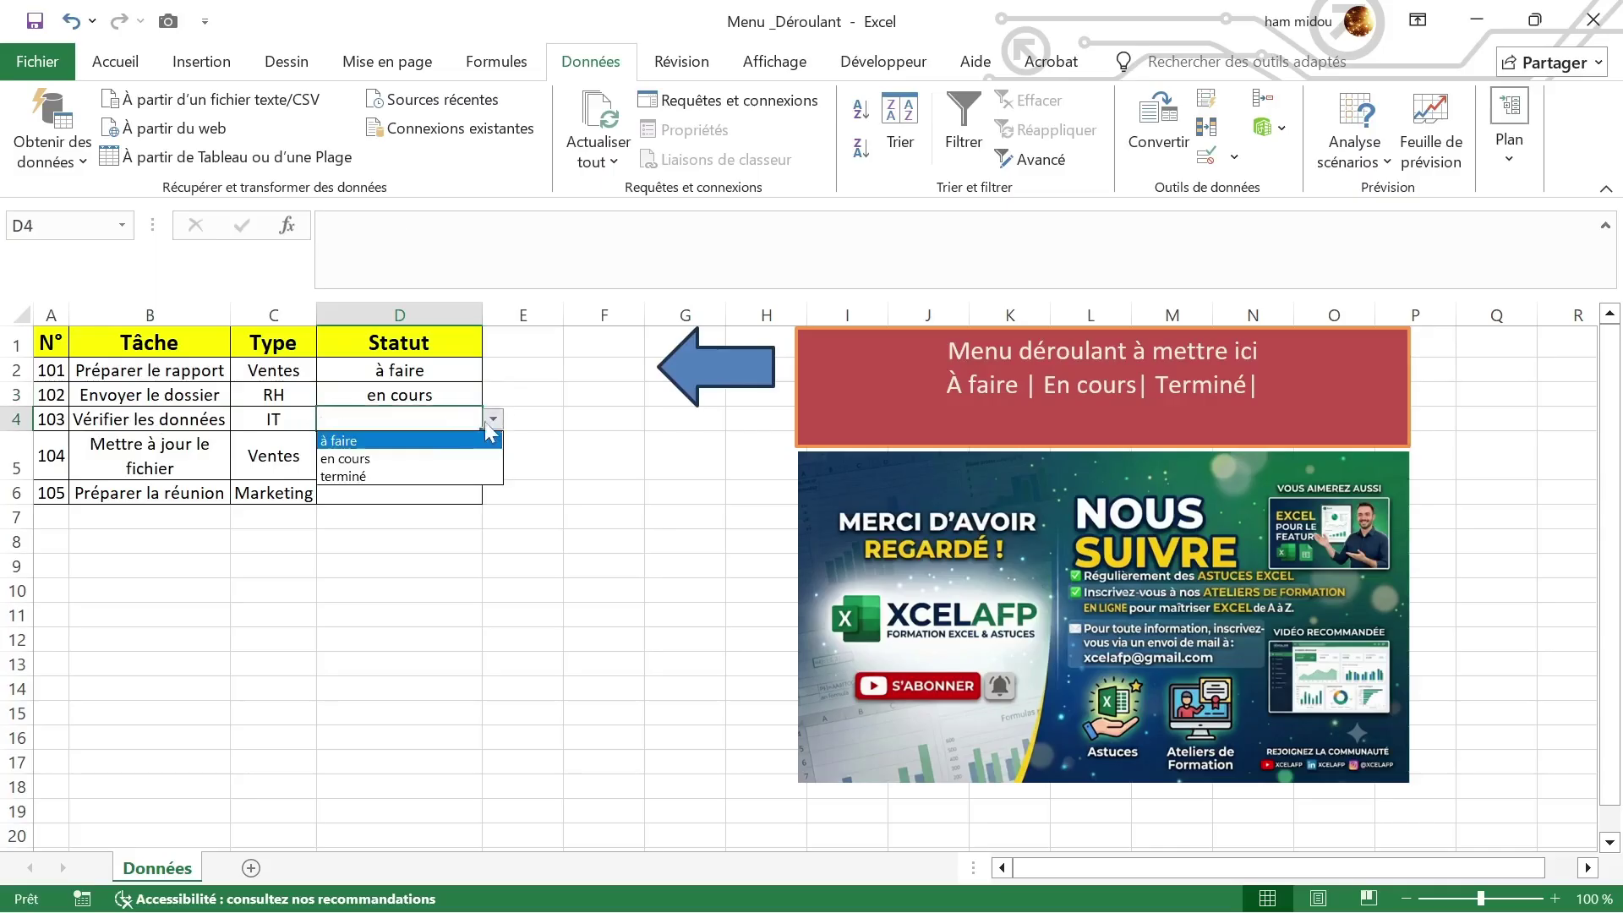
click(400, 477)
click(388, 461)
click(402, 420)
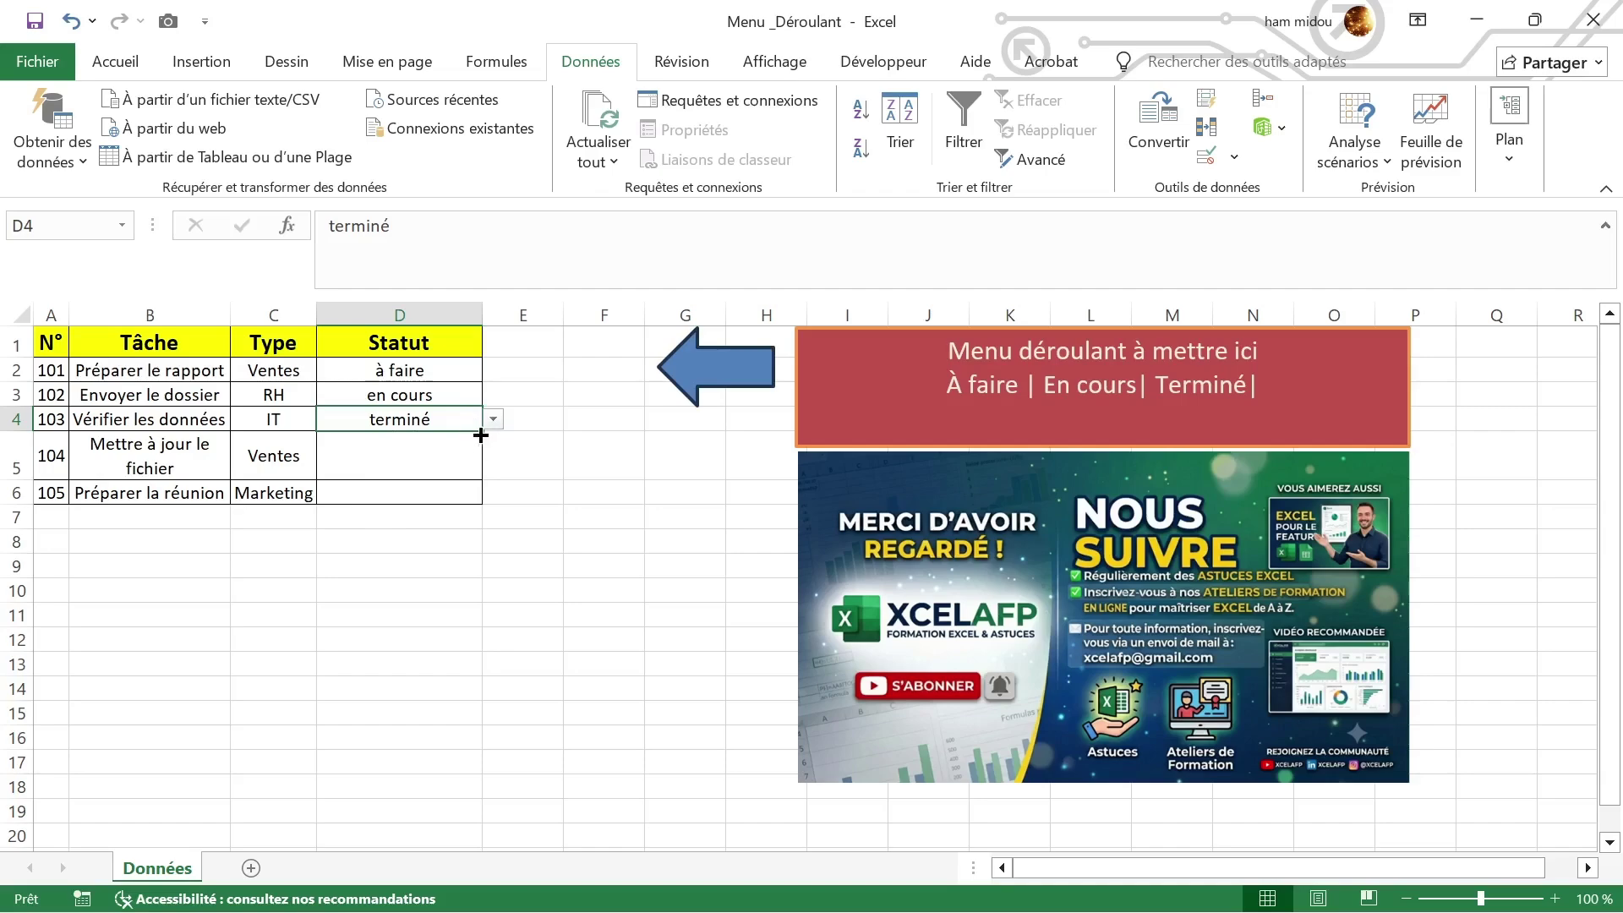
drag(485, 433, 414, 518)
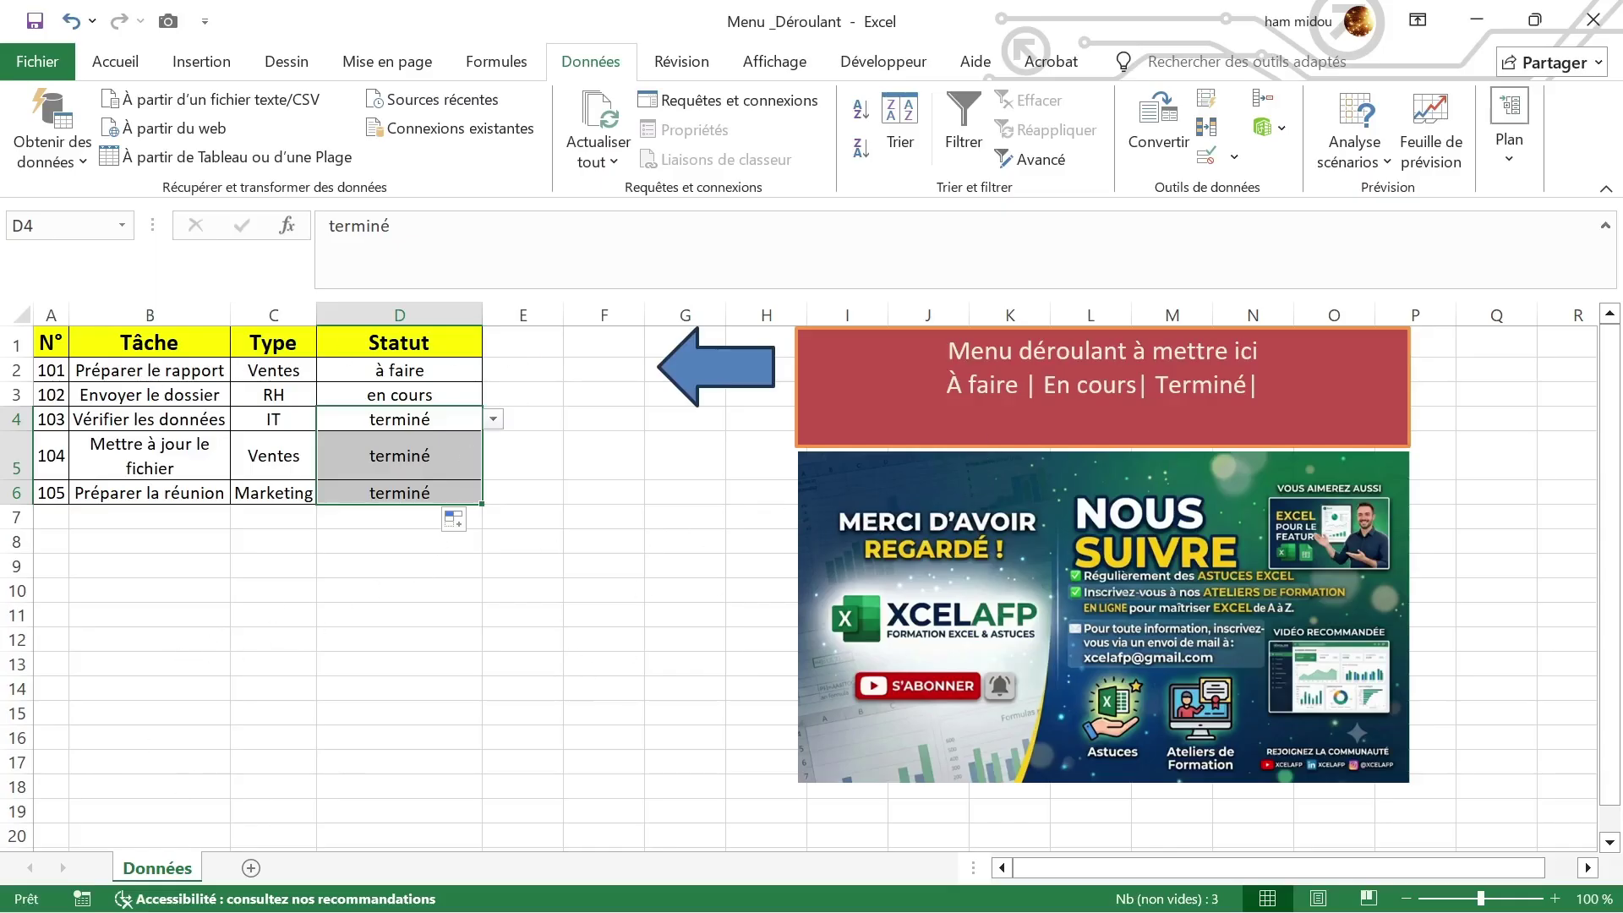
Add a new worksheet and name it "Liste"
click(250, 869)
double_click(245, 869)
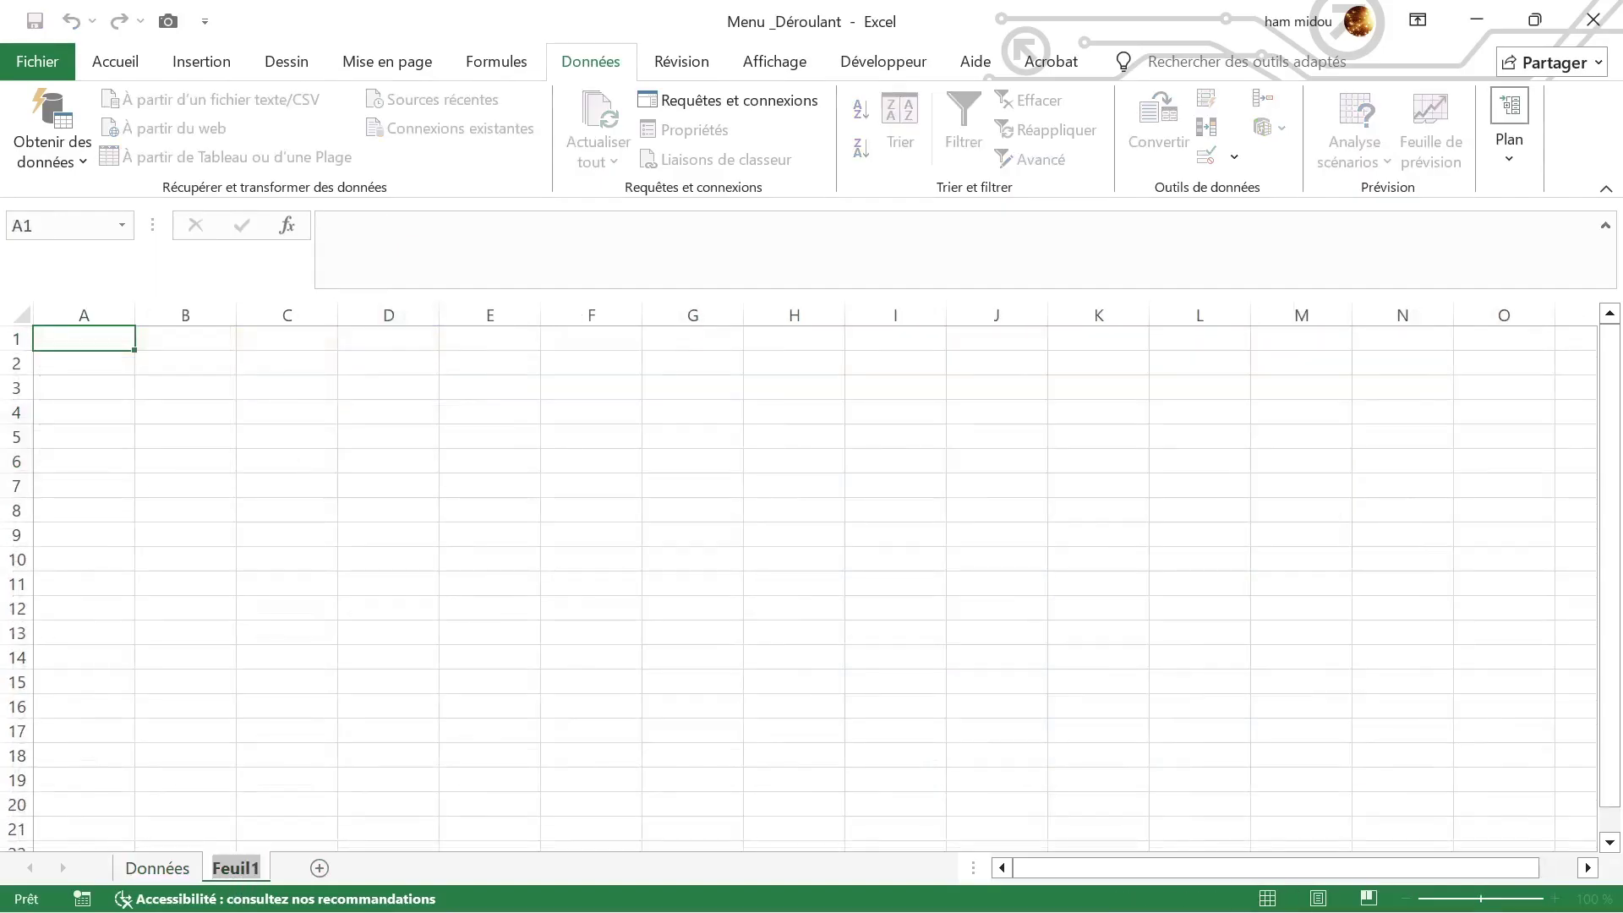
key(Caps_Lock)
text(L)
key(Caps_Lock)
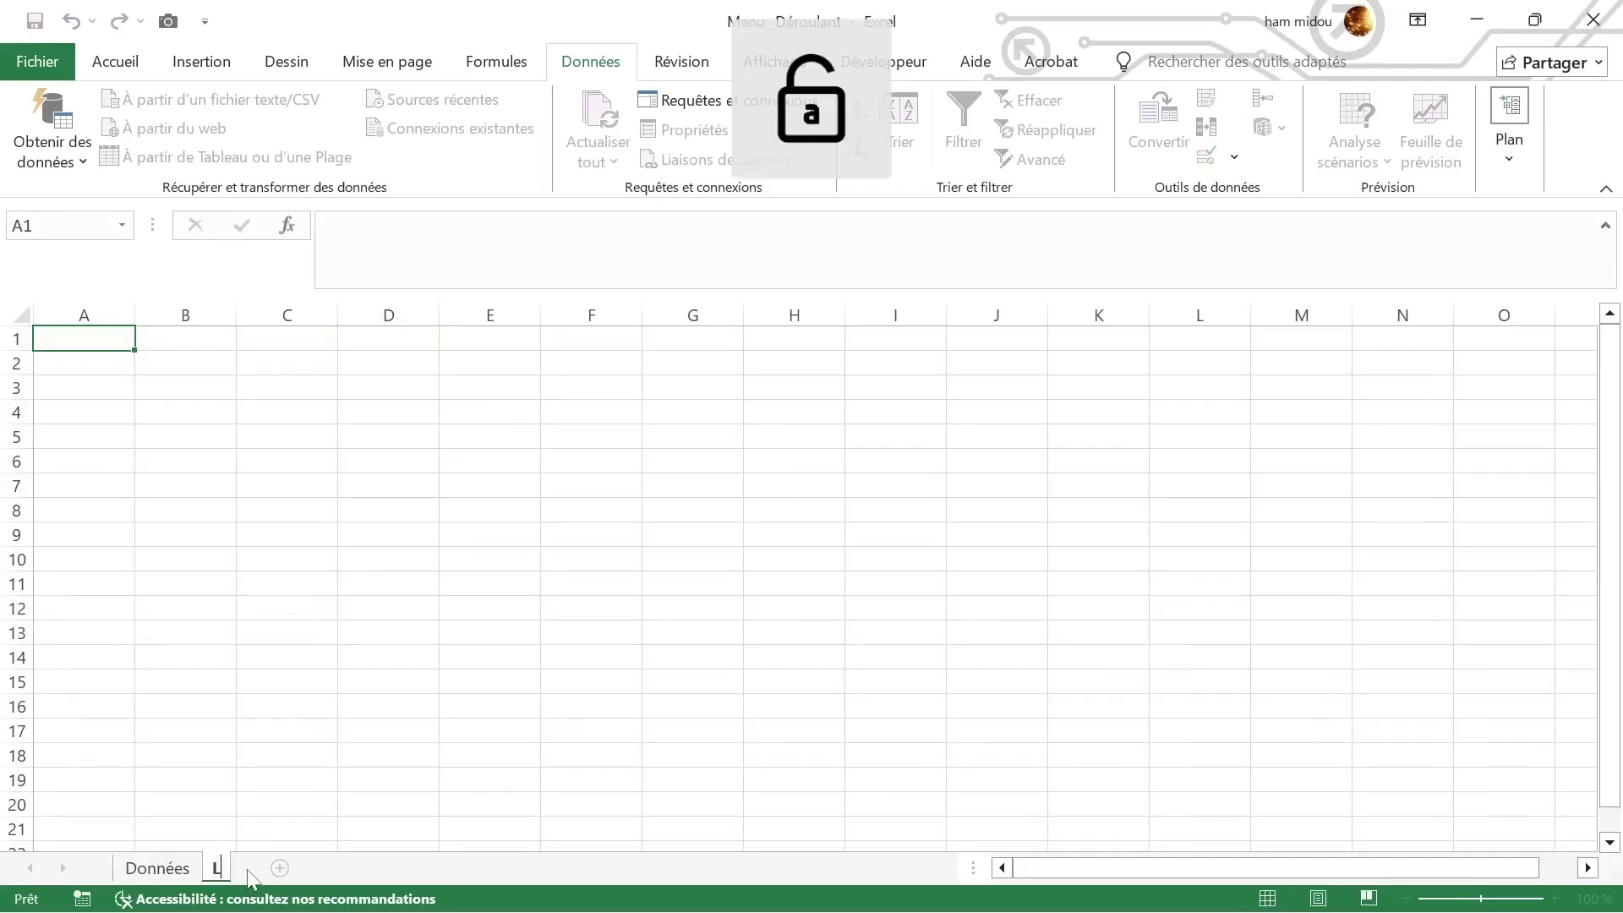
text(iste)
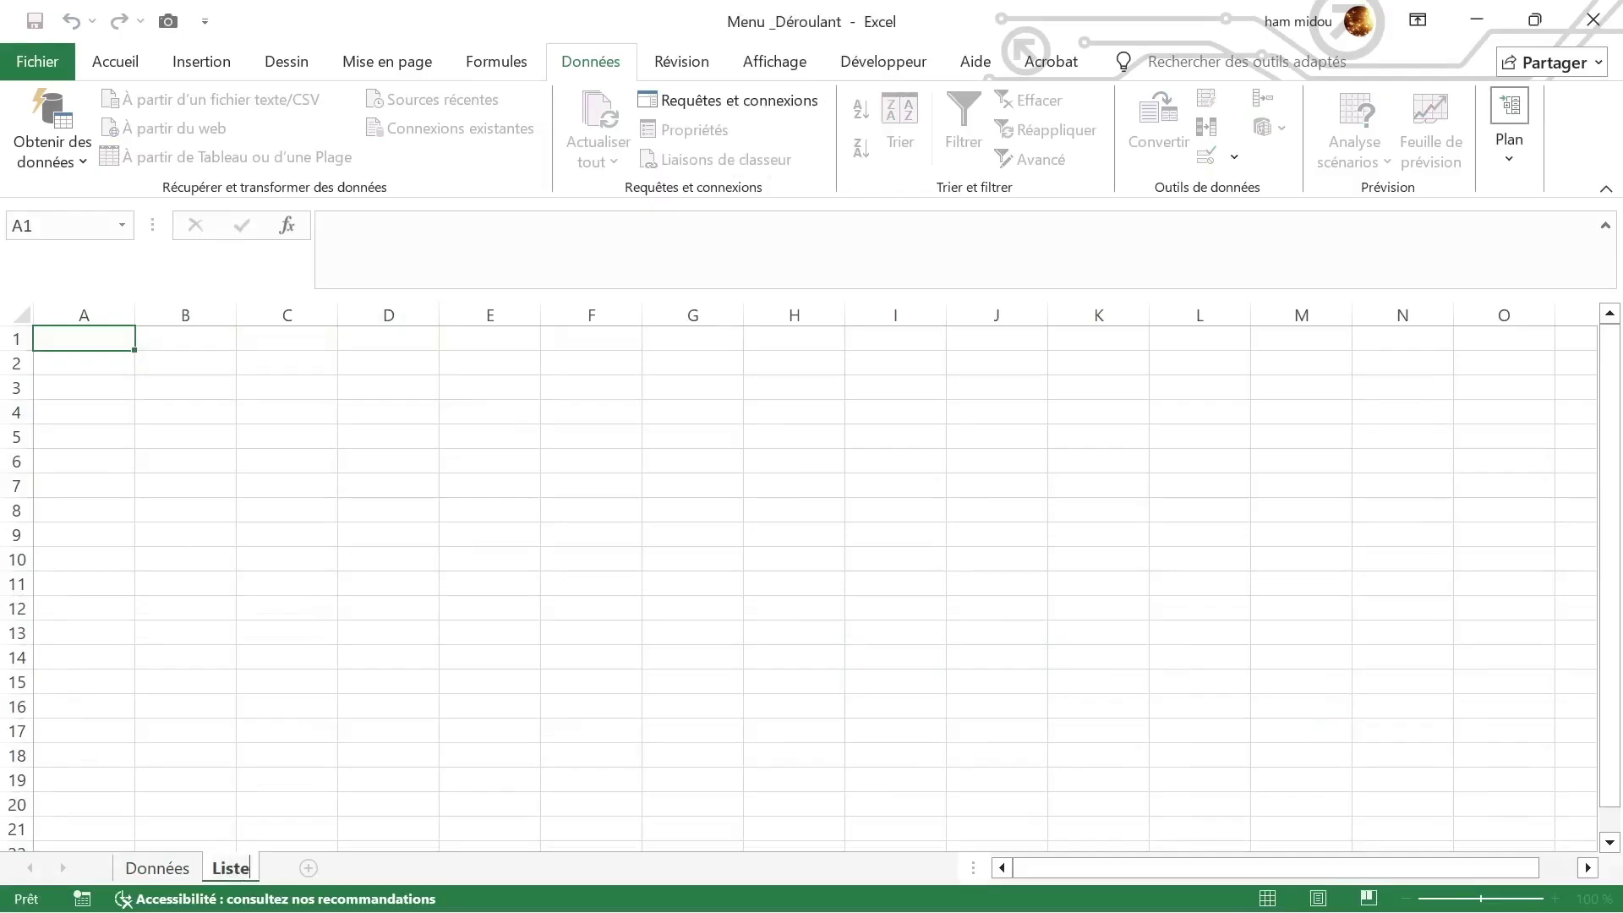
Enter "En cours", "réalisé" and "à prévoir" in cells A1 to A3 of the Liste sheet
click(82, 336)
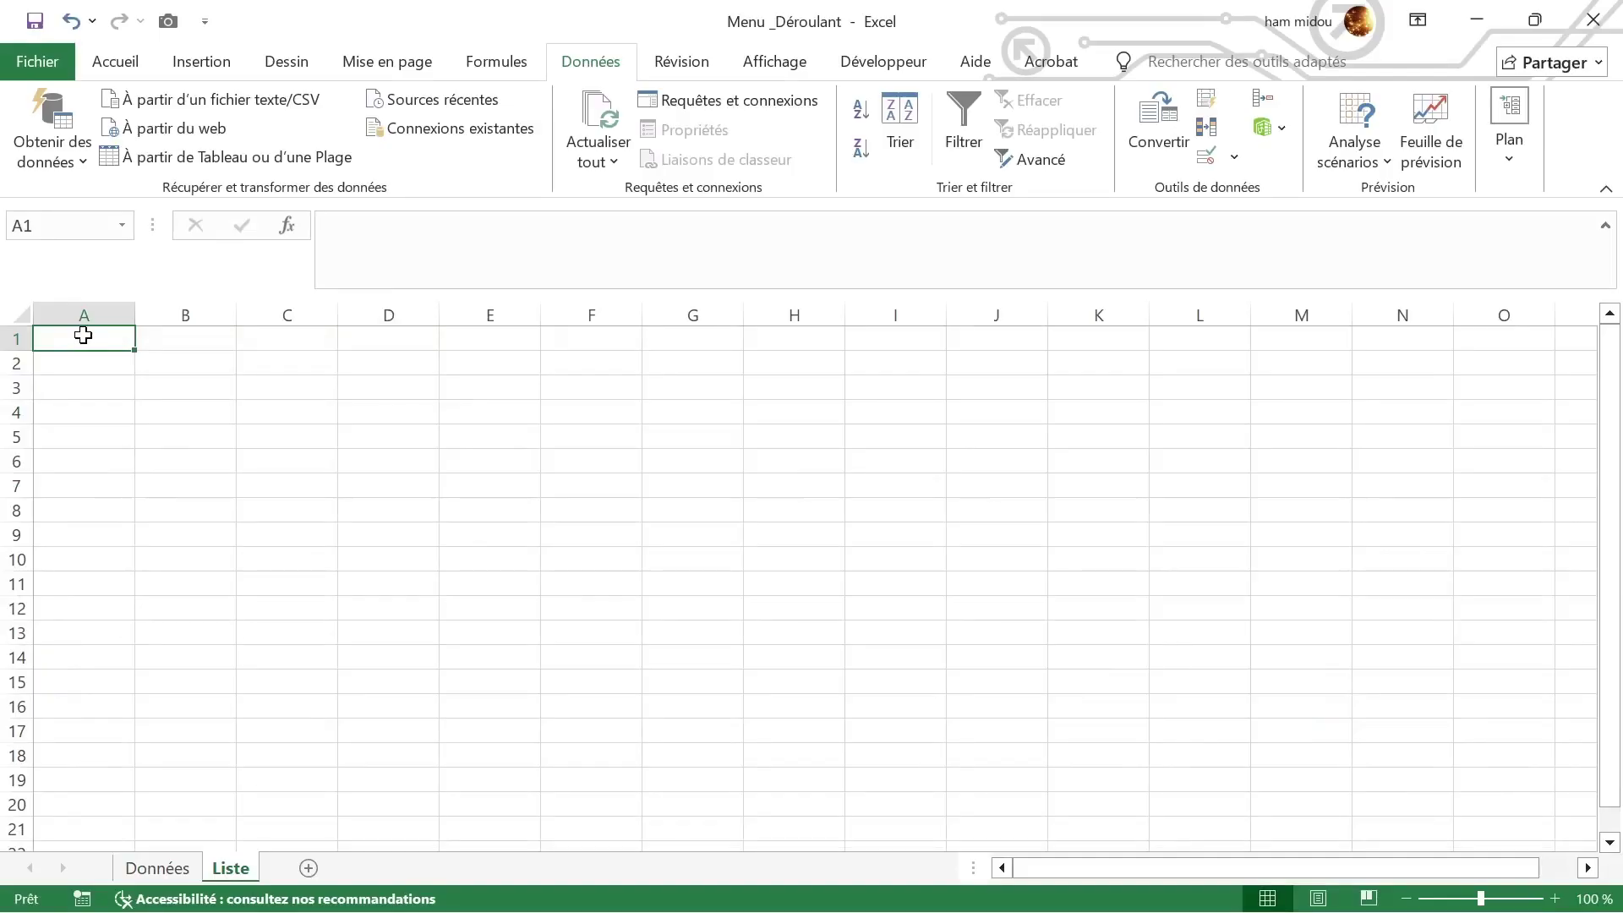
key(Caps_Lock)
text(E)
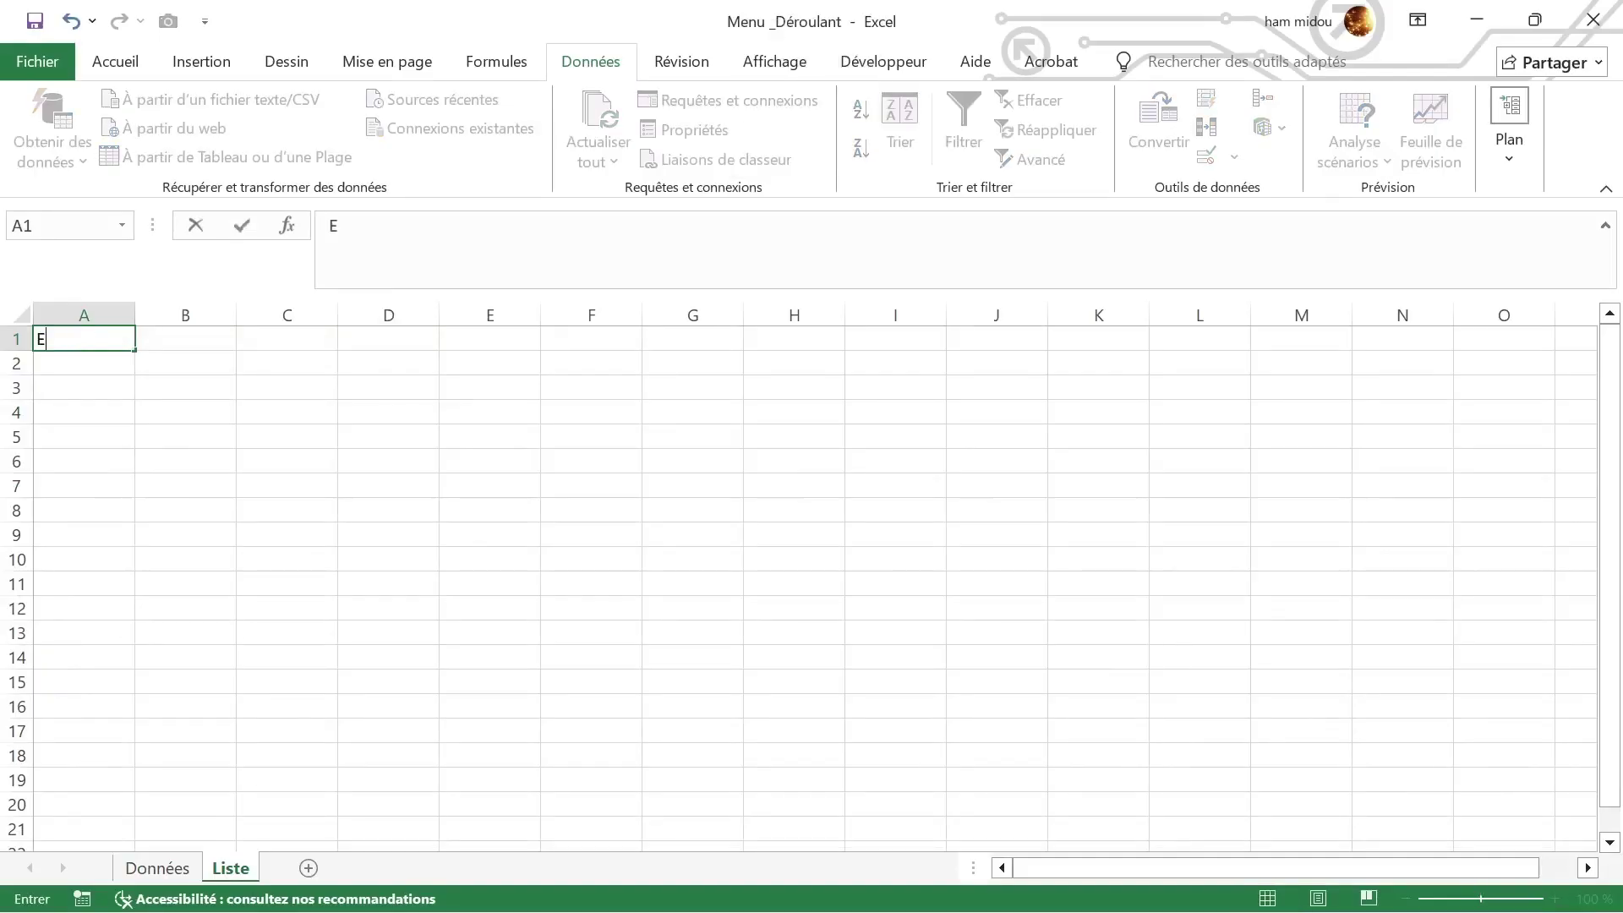
key(Caps_Lock)
key(BackSpace)
text(n cours)
click(66, 362)
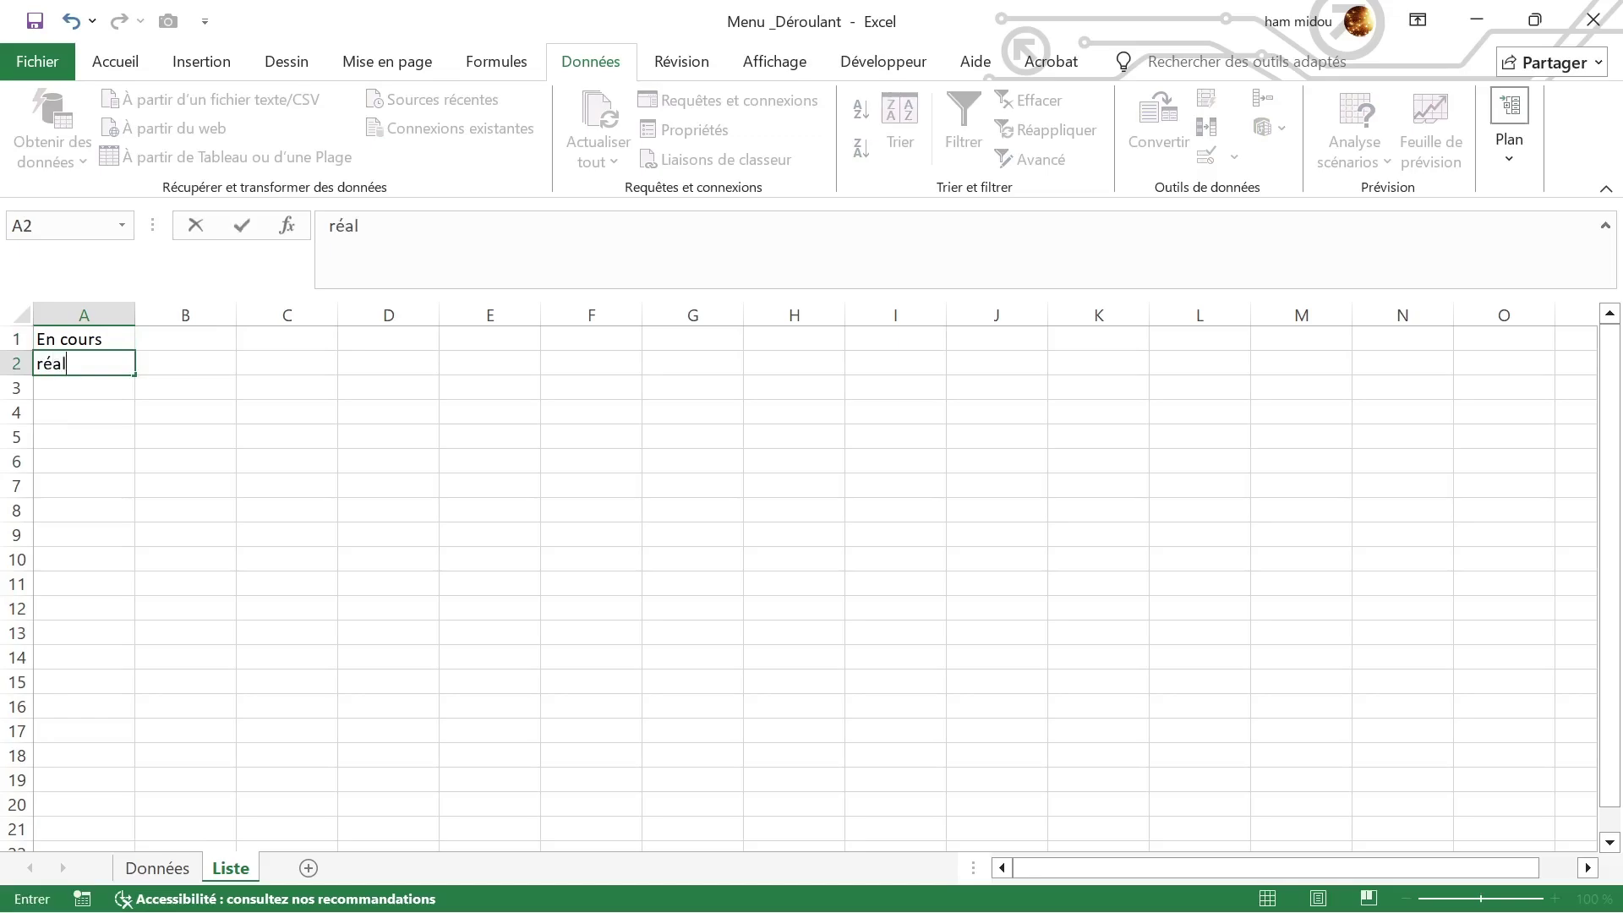
click(74, 385)
text(à prévoir)
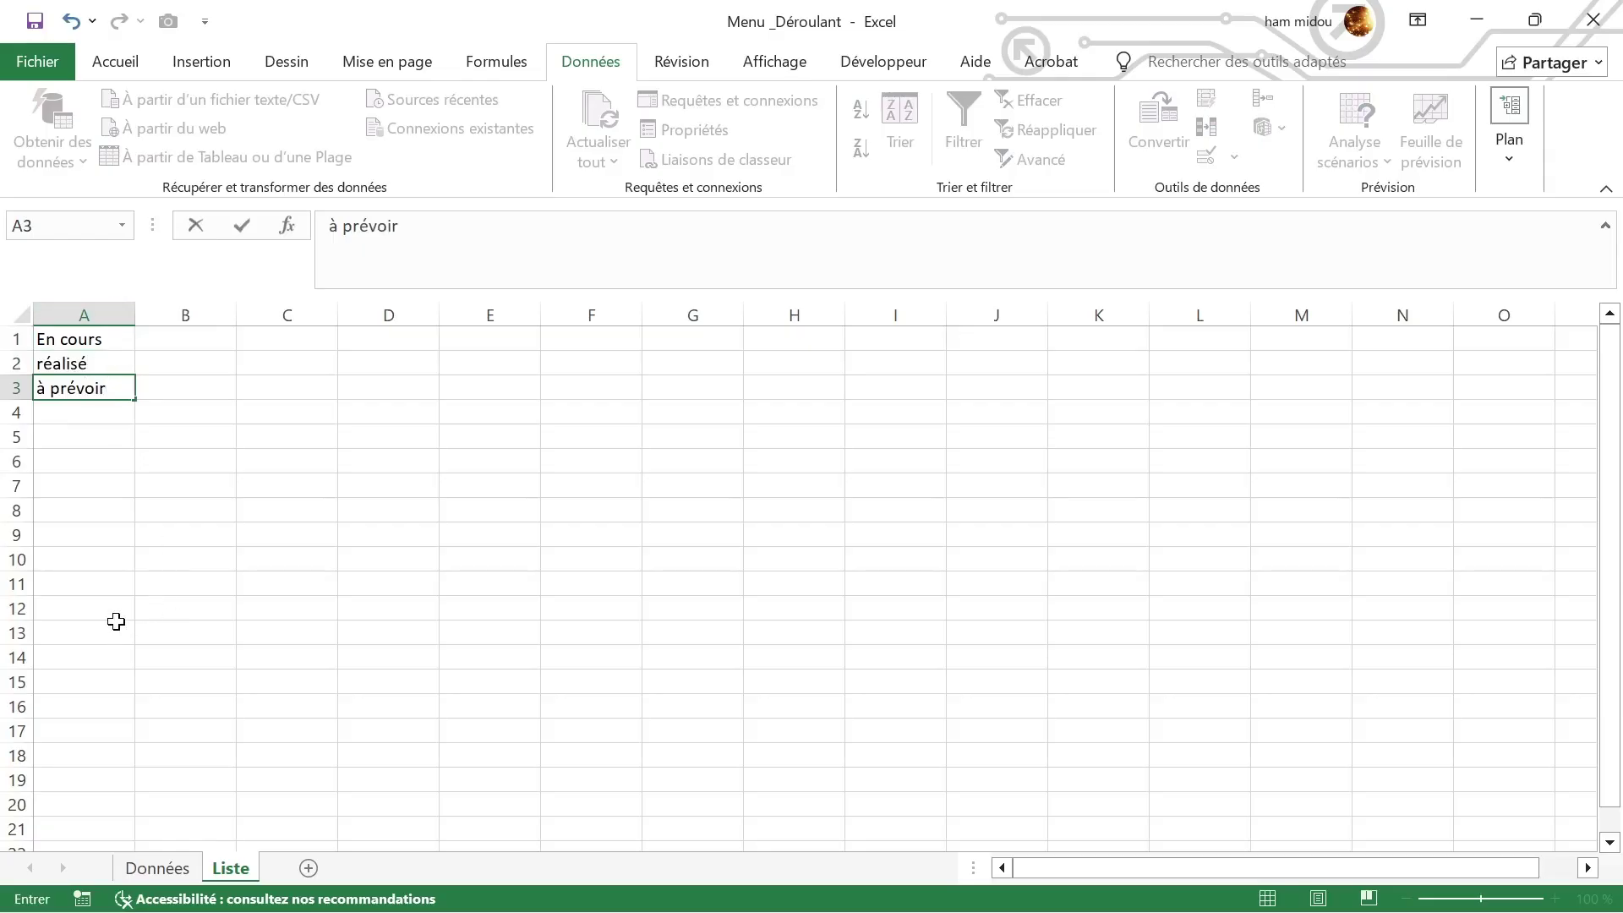
Copy the Statut column D1:D6 on the Données sheet to column E, starting at E1, and widen column E
click(158, 871)
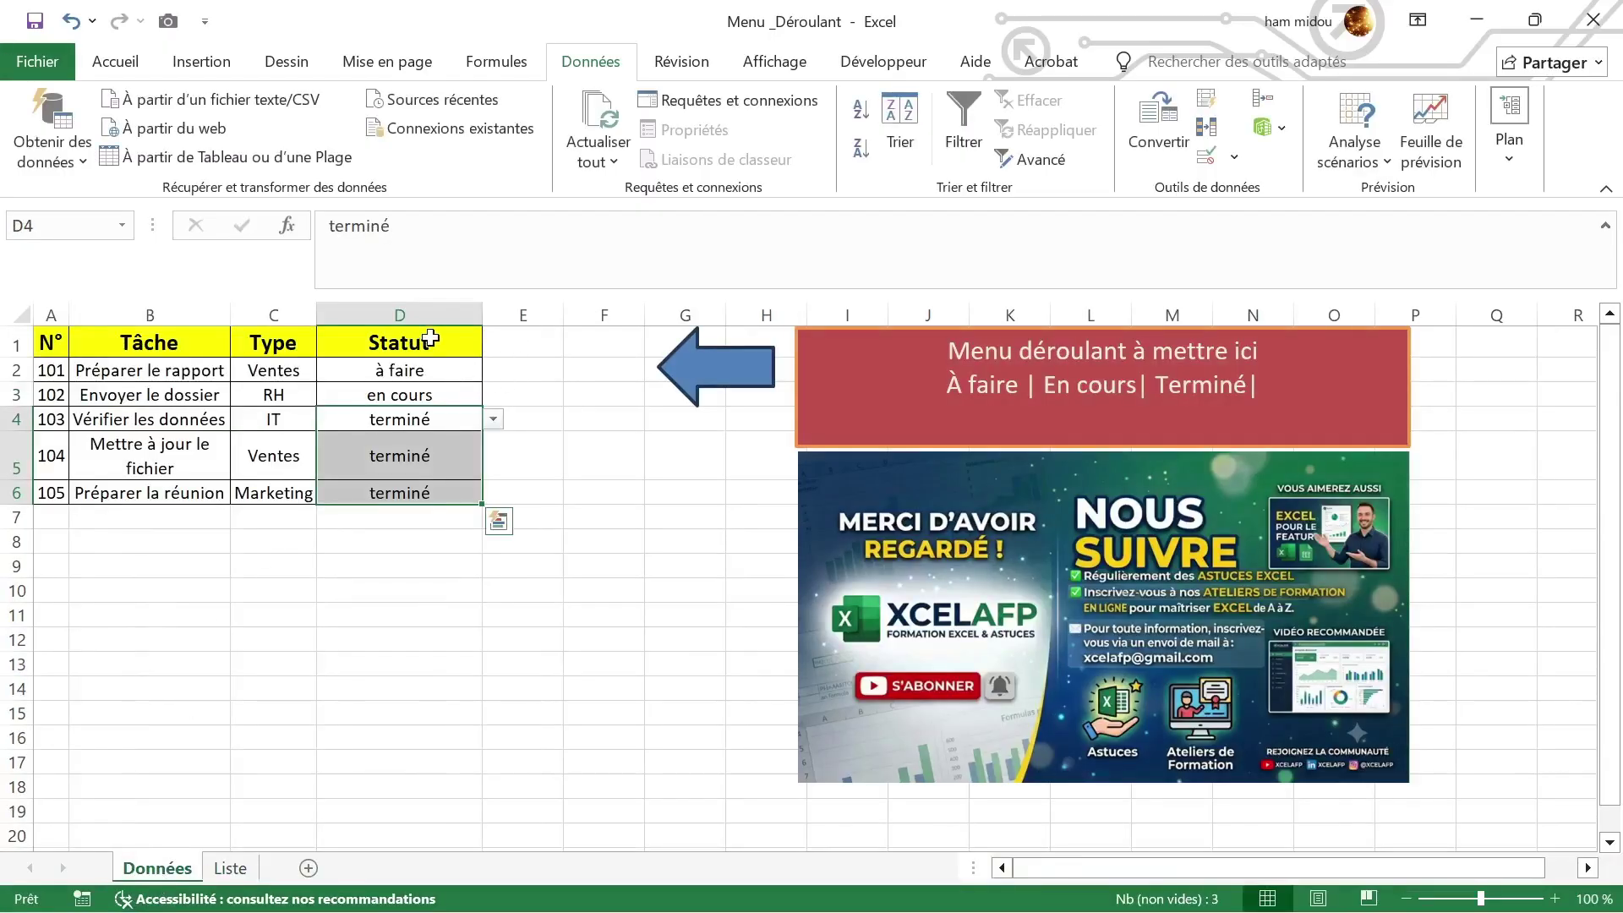
drag(431, 338, 436, 483)
key(ctrl+c)
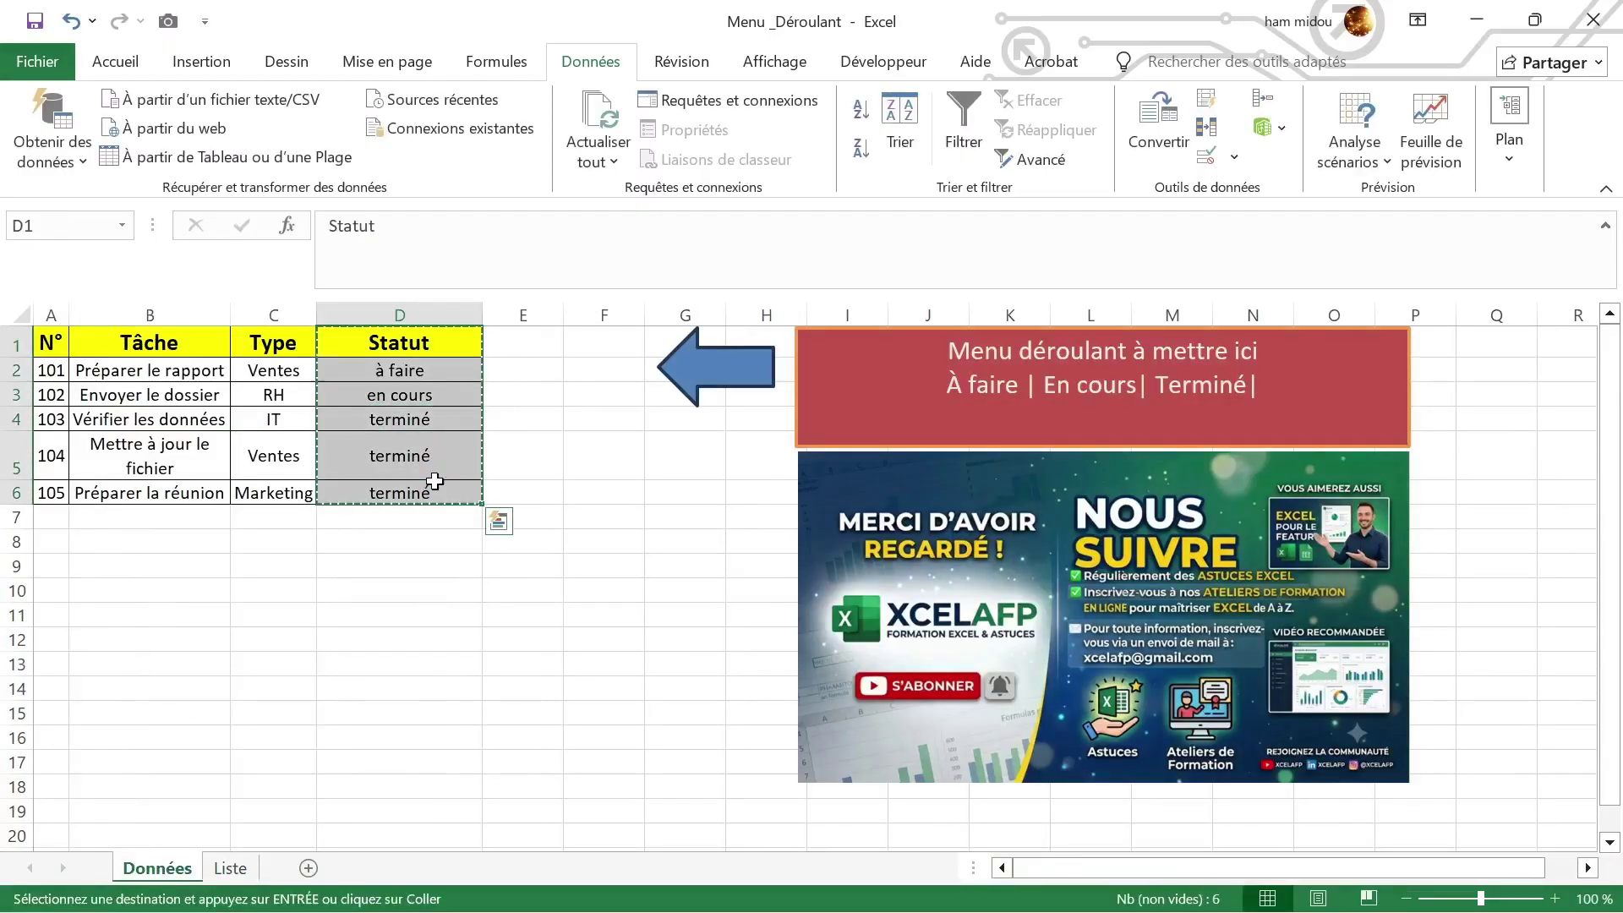
click(519, 342)
key(ctrl+v)
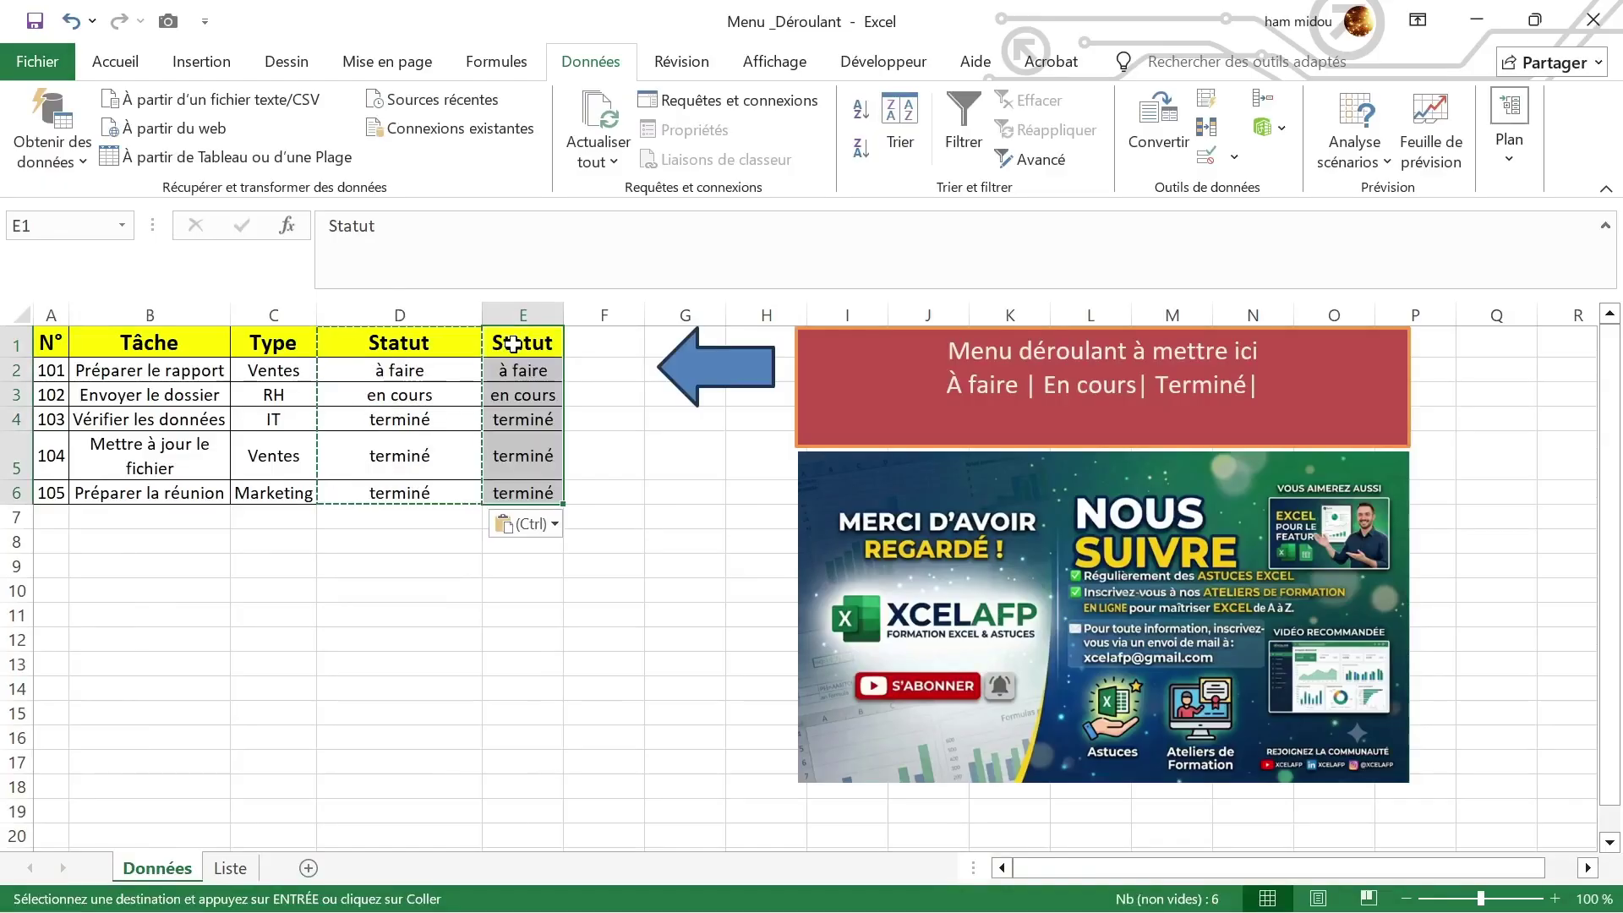
double_click(563, 314)
drag(555, 314, 607, 321)
Clear everything from cells E2:E6, including their contents, formatting and copied dropdown validation
drag(541, 369, 550, 488)
key(Delete)
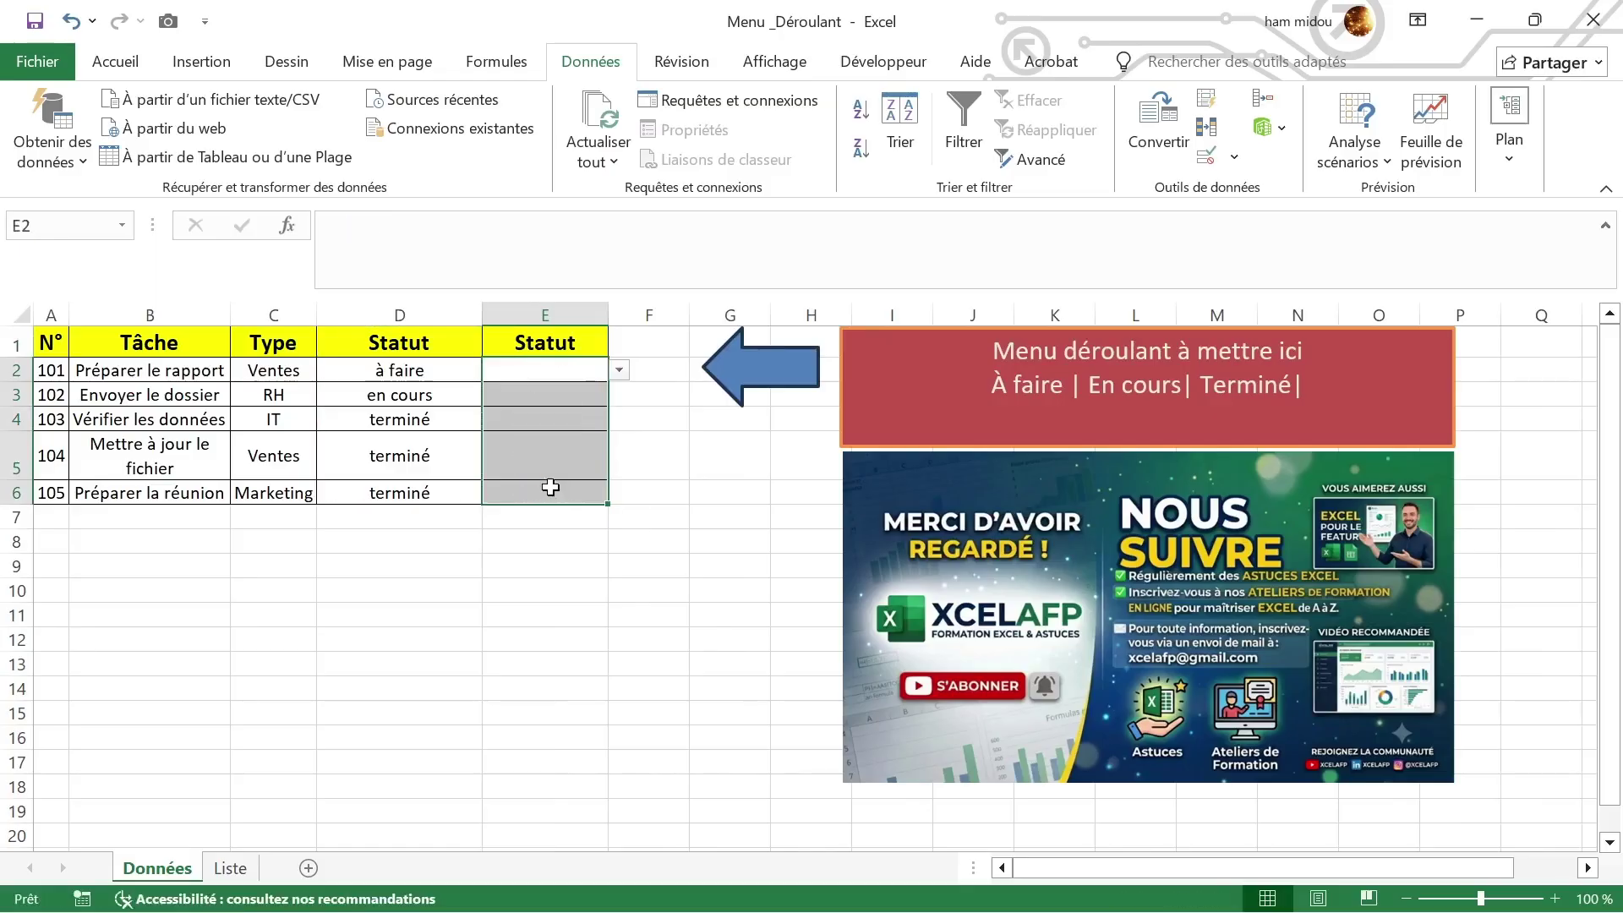
drag(541, 378, 541, 490)
click(115, 61)
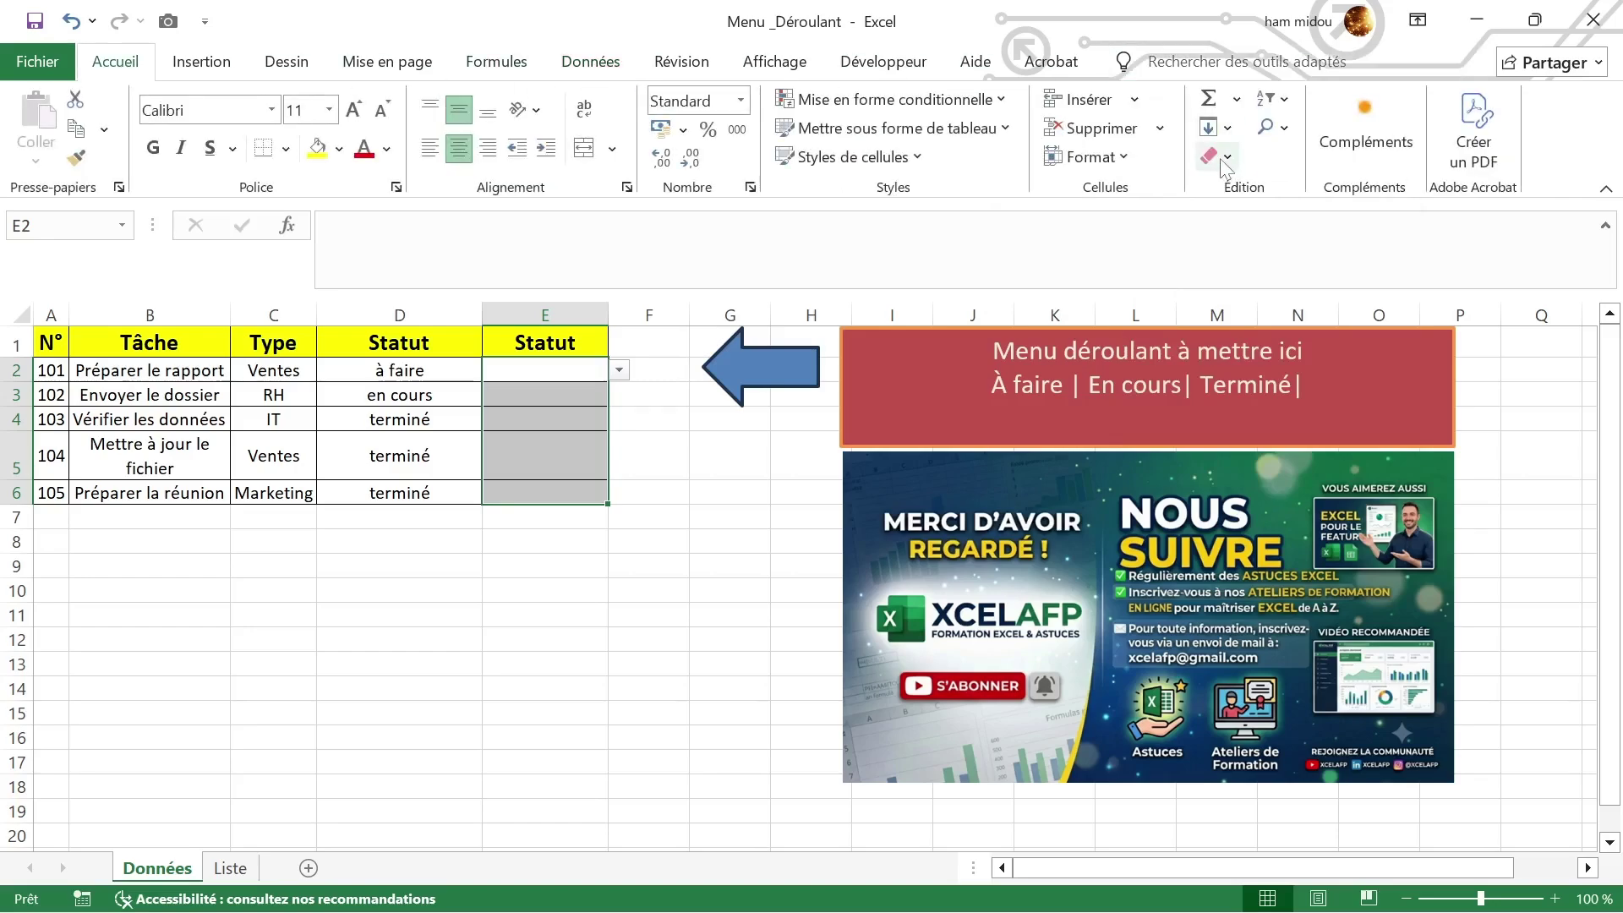
click(1220, 155)
click(1247, 191)
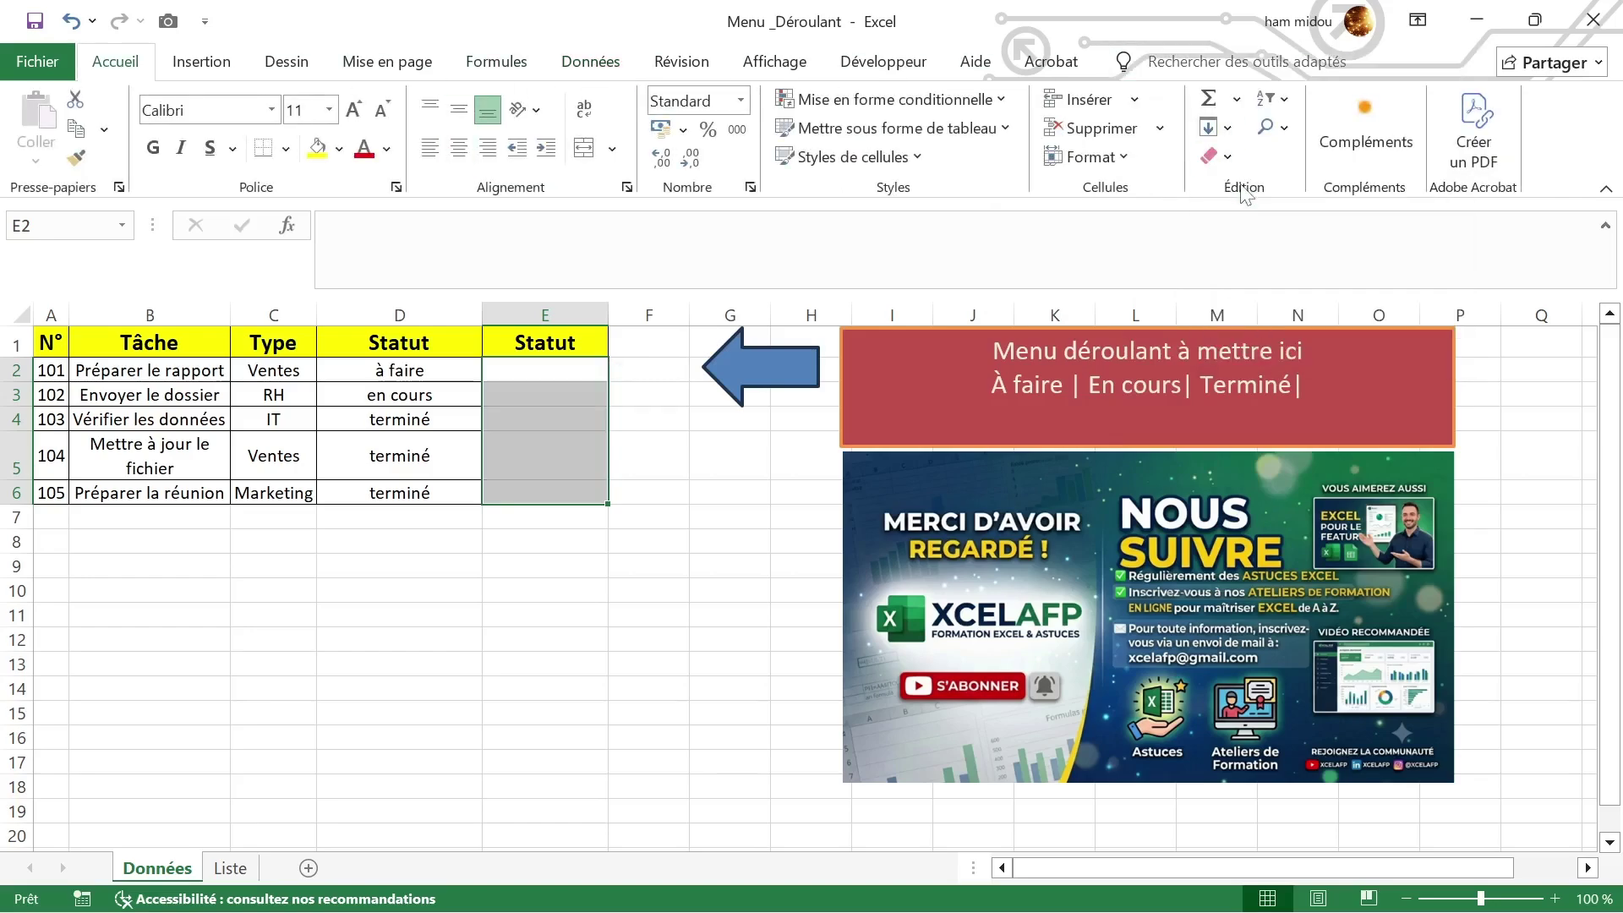
Apply all borders (Toutes les bordures) to cells E2:E6 and reselect that range
click(286, 149)
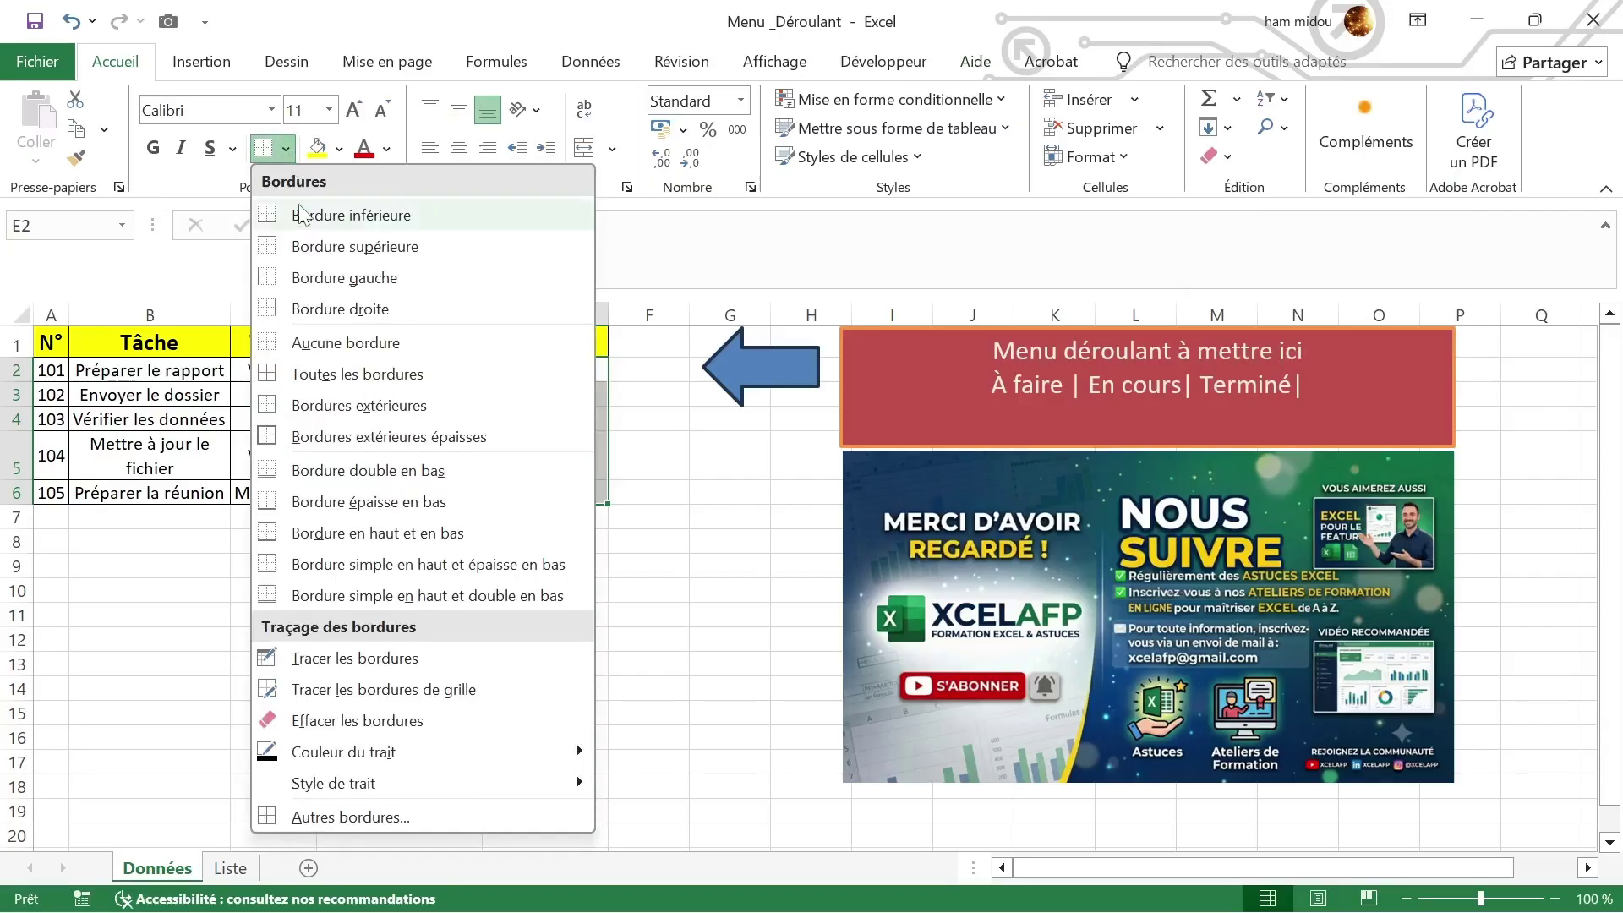
click(292, 382)
drag(529, 362, 532, 495)
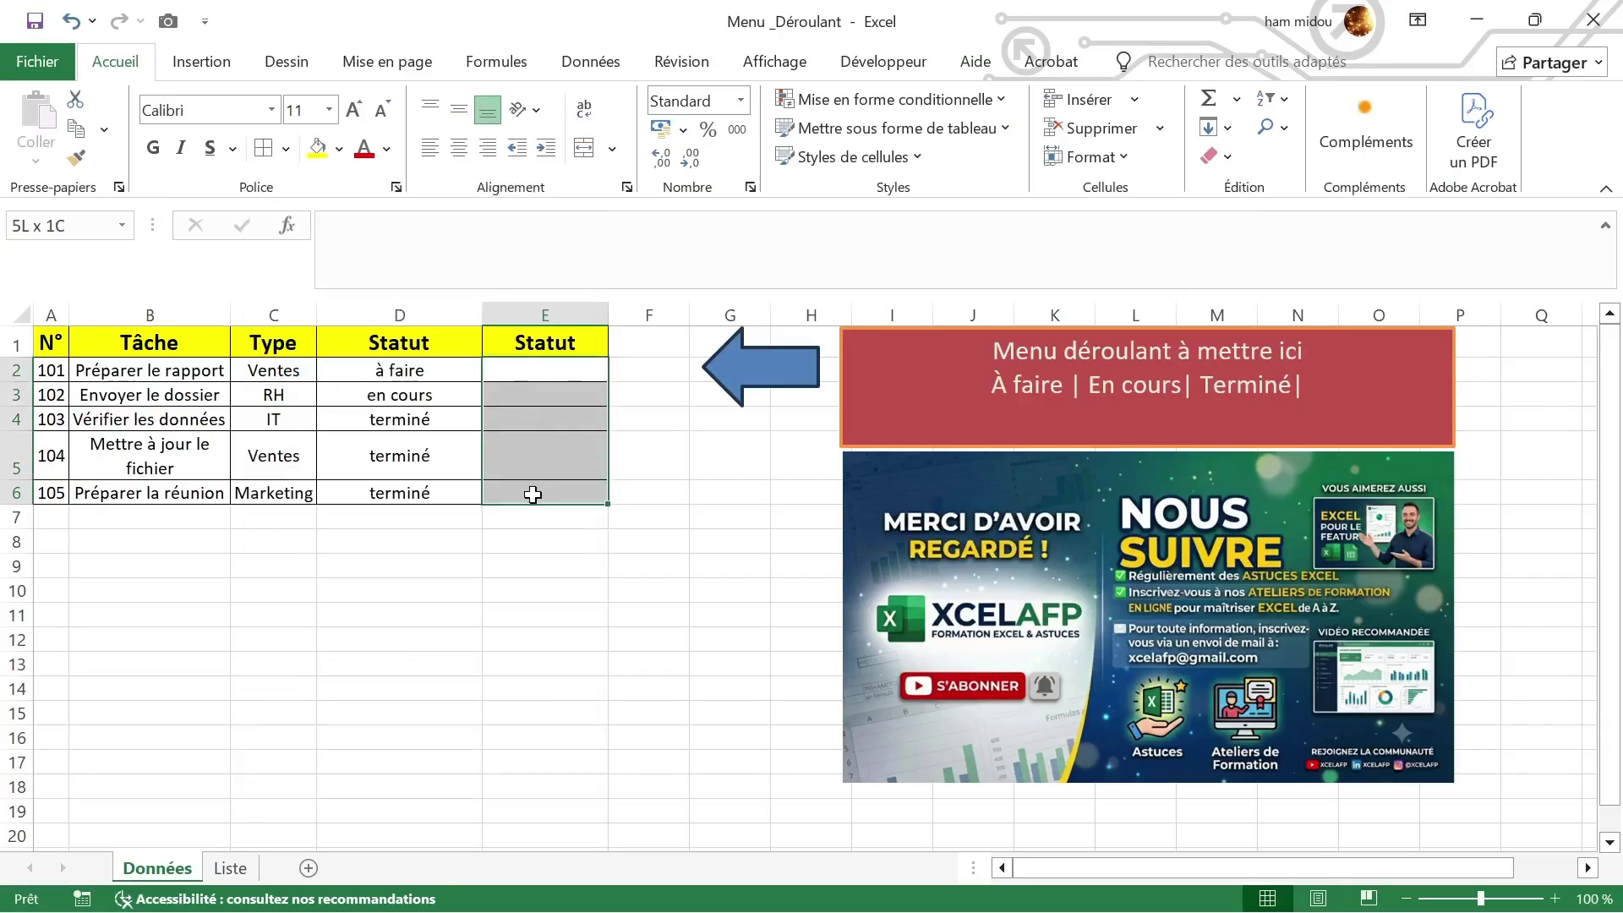